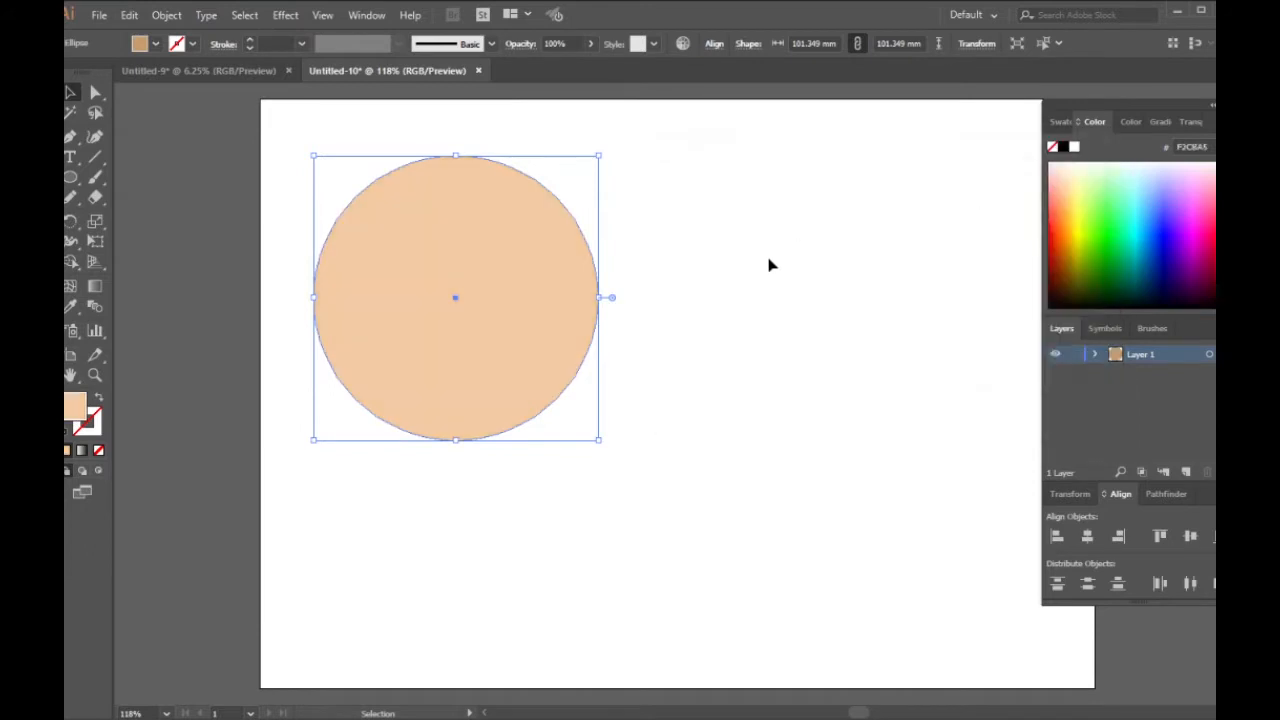
# Step: Lock Layer 1 with the peach circle and add a new layer above it
pyautogui.click(669, 269)
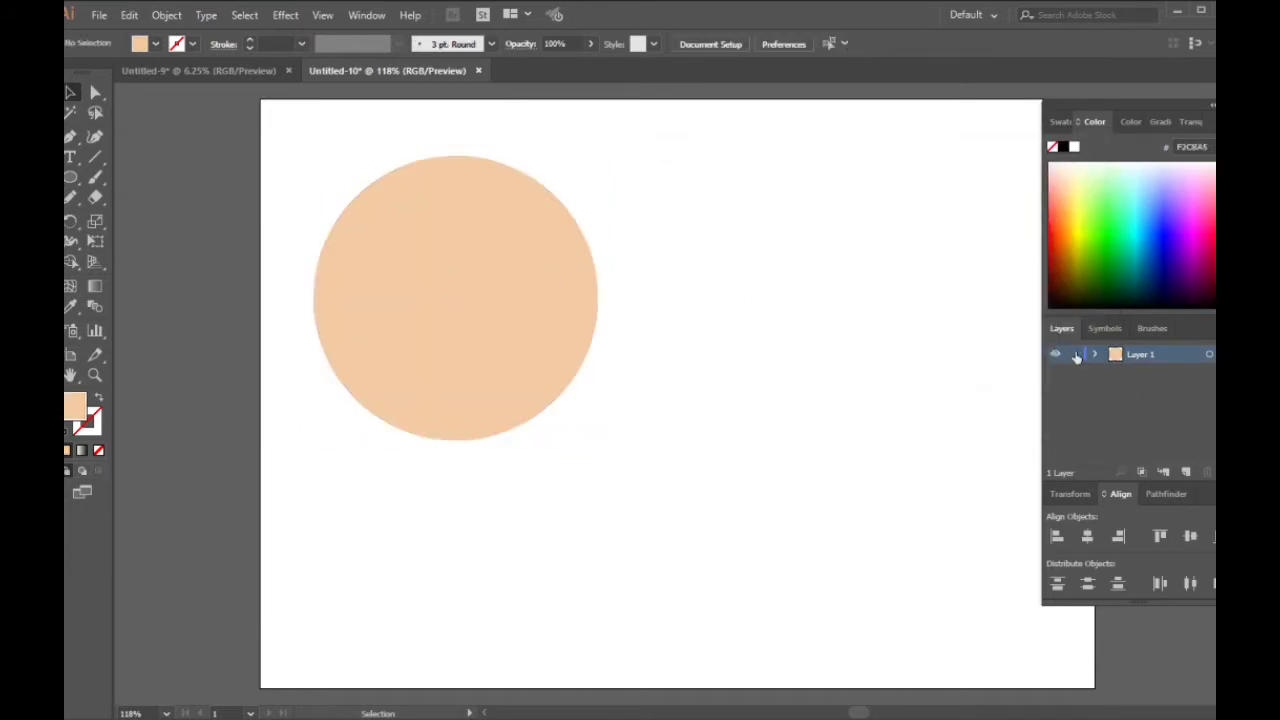
pyautogui.click(1183, 474)
# Step: Draw a black-filled rectangle about 62 × 41 mm on the empty artboard area beside the peach circle
pyautogui.click(70, 177)
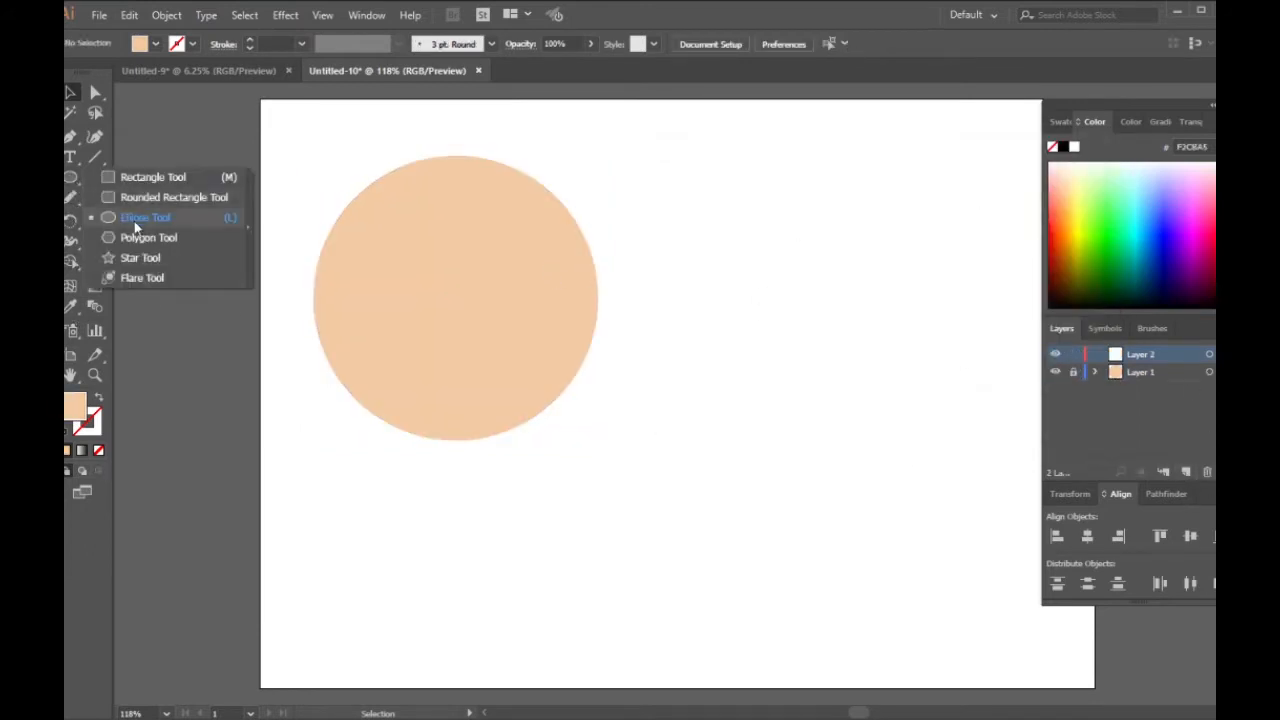
pyautogui.click(136, 180)
pyautogui.click(1063, 147)
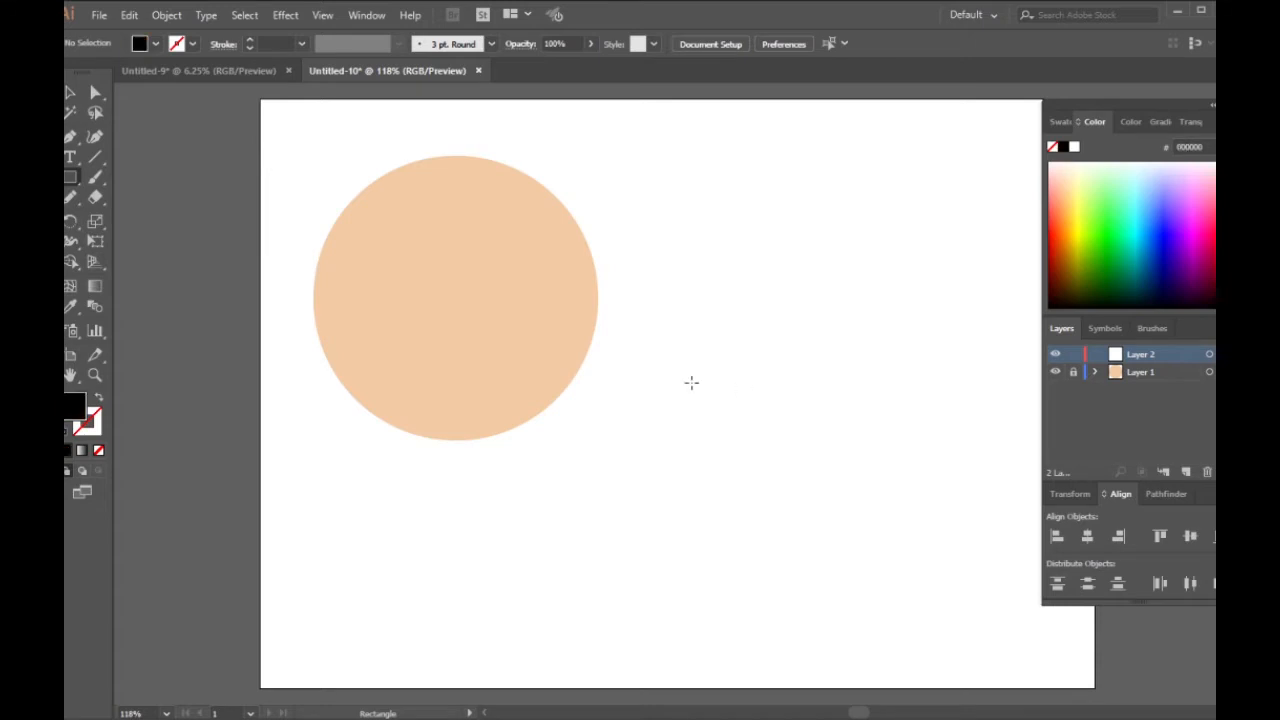
pyautogui.moveTo(655, 364); pyautogui.dragTo(829, 479)
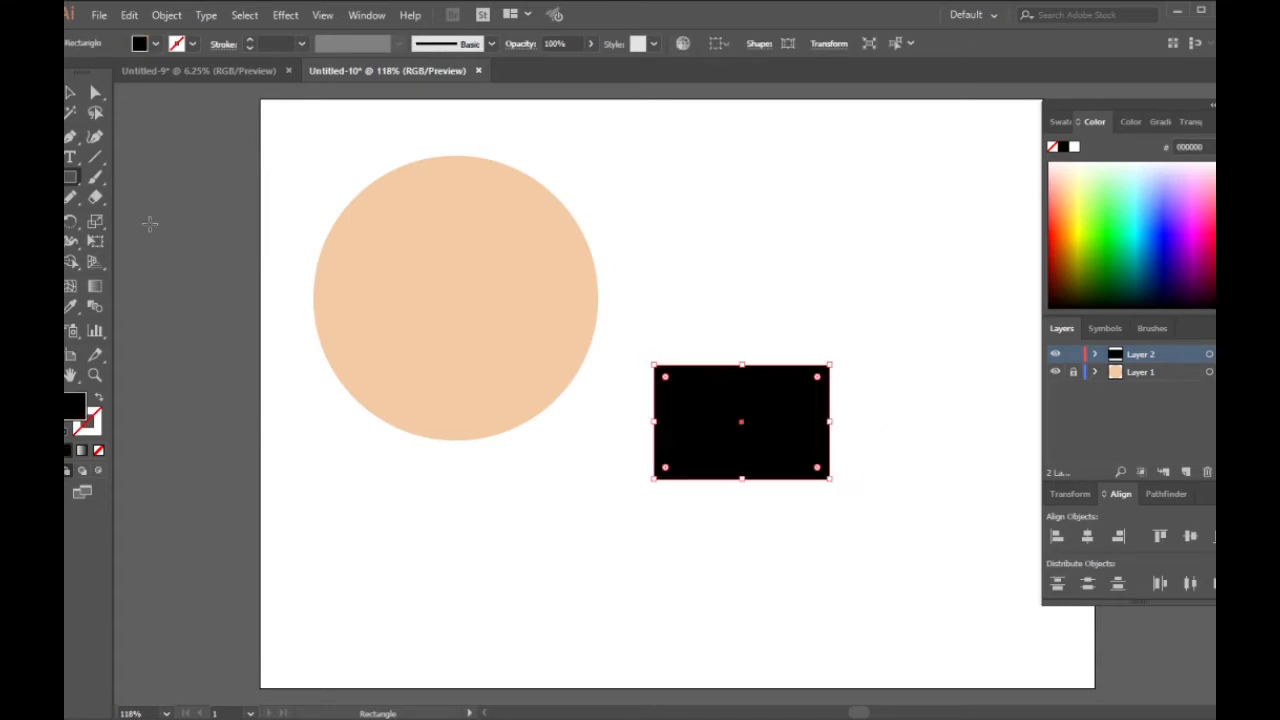
pyautogui.click(70, 177)
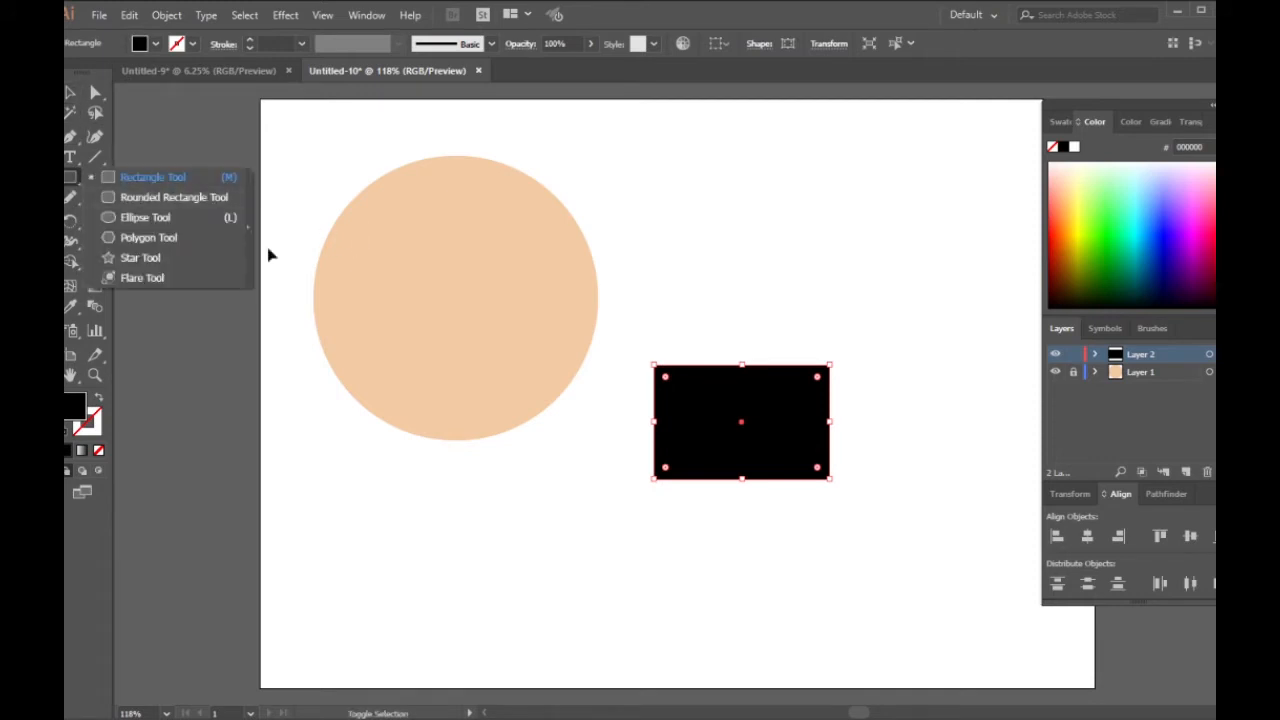
pyautogui.click(231, 343)
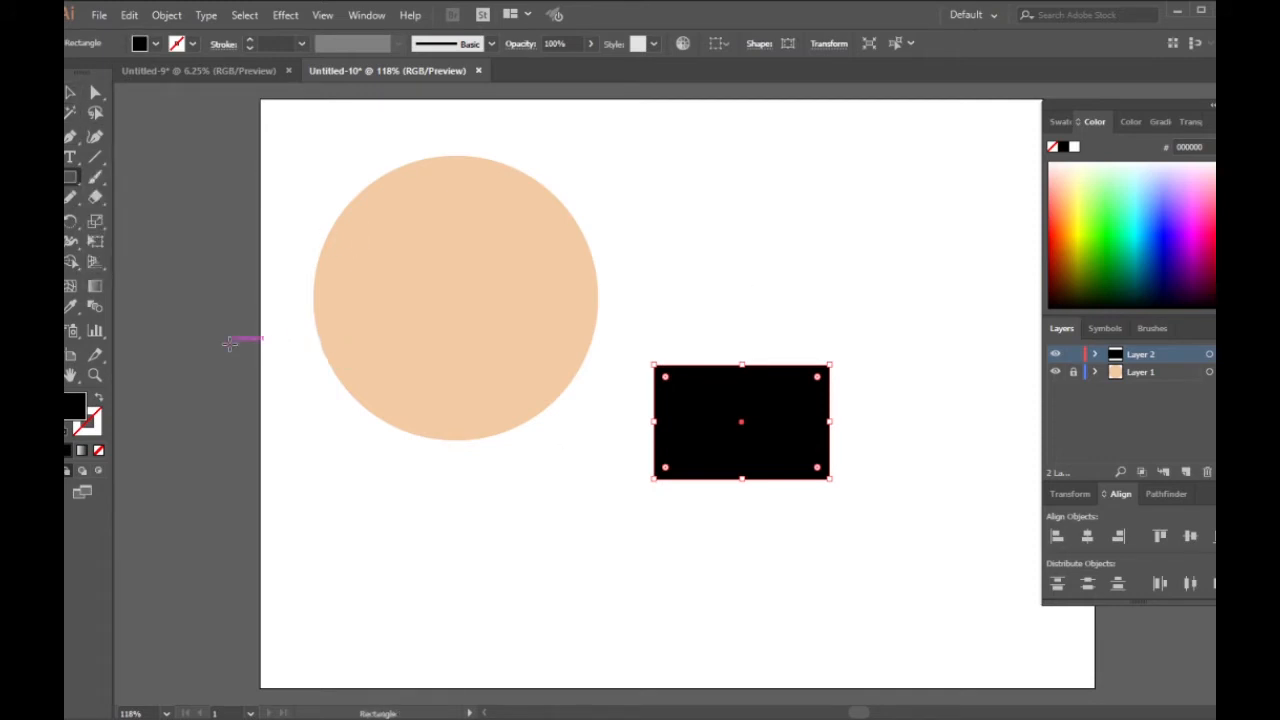
pyautogui.press('Escape')
# Step: Draw a blue ellipse over the black rectangle and stretch it to the rectangle's full width and height, about 62 × 41 mm
pyautogui.keyDown('ctrl'); pyautogui.click(204, 388); pyautogui.keyUp('ctrl')
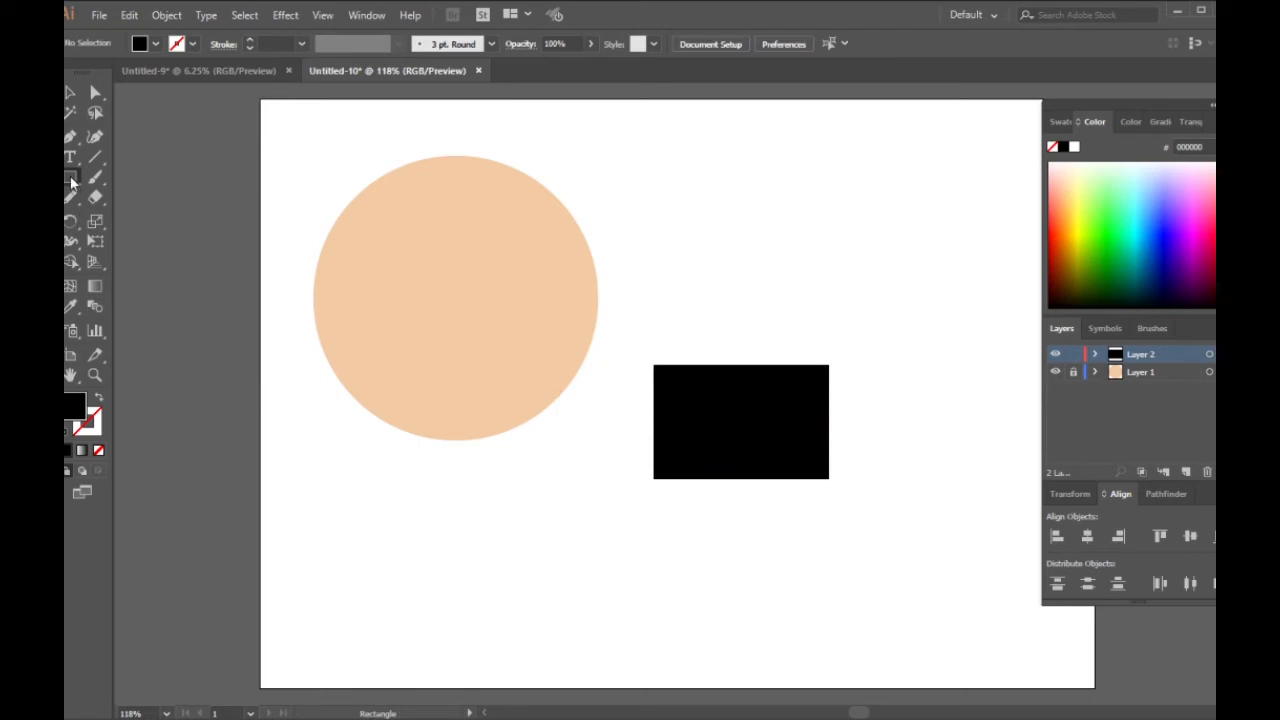
pyautogui.moveTo(71, 183); pyautogui.dragTo(133, 229)
pyautogui.click(1062, 121)
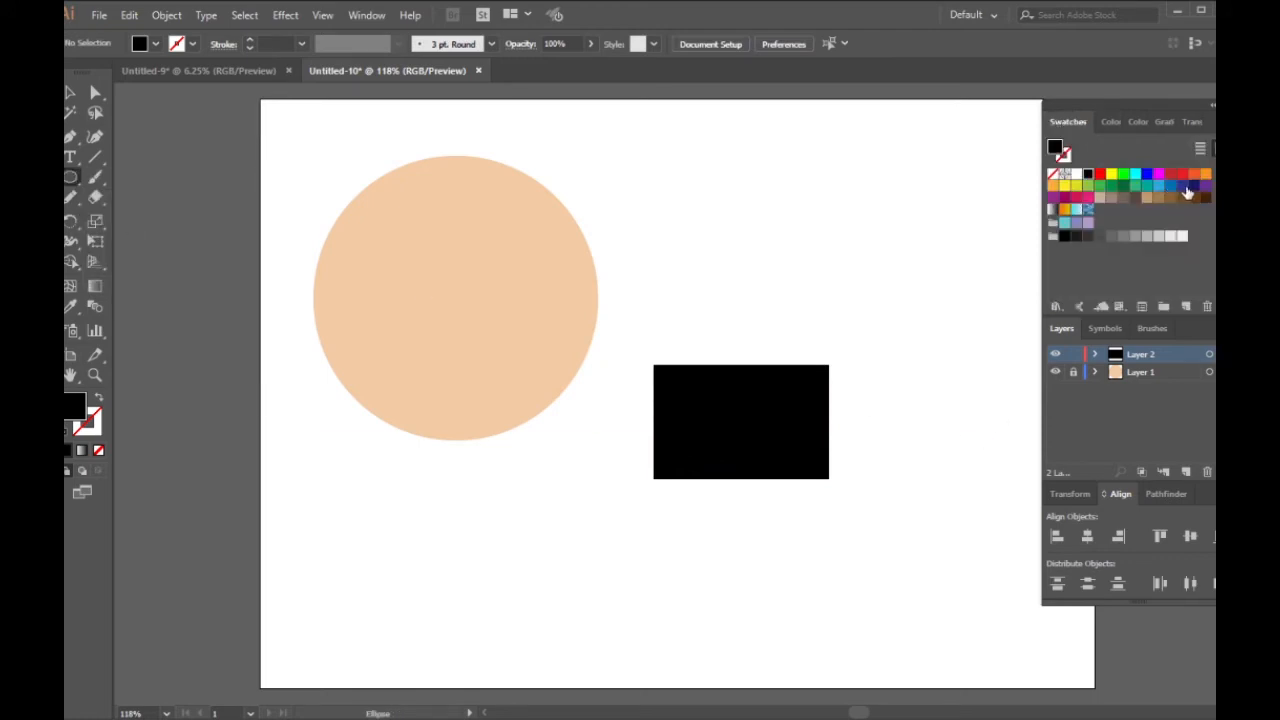
pyautogui.click(1146, 176)
pyautogui.scroll(3, 866, 452)
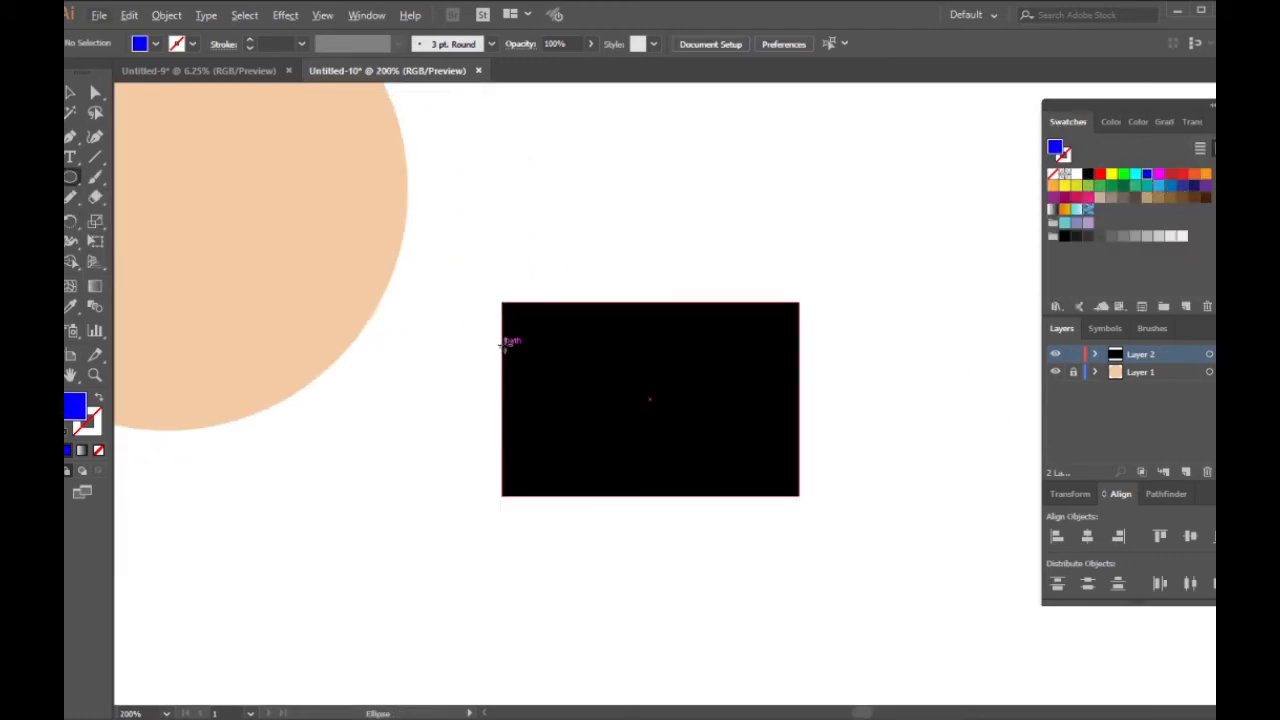
pyautogui.moveTo(503, 340); pyautogui.dragTo(806, 487)
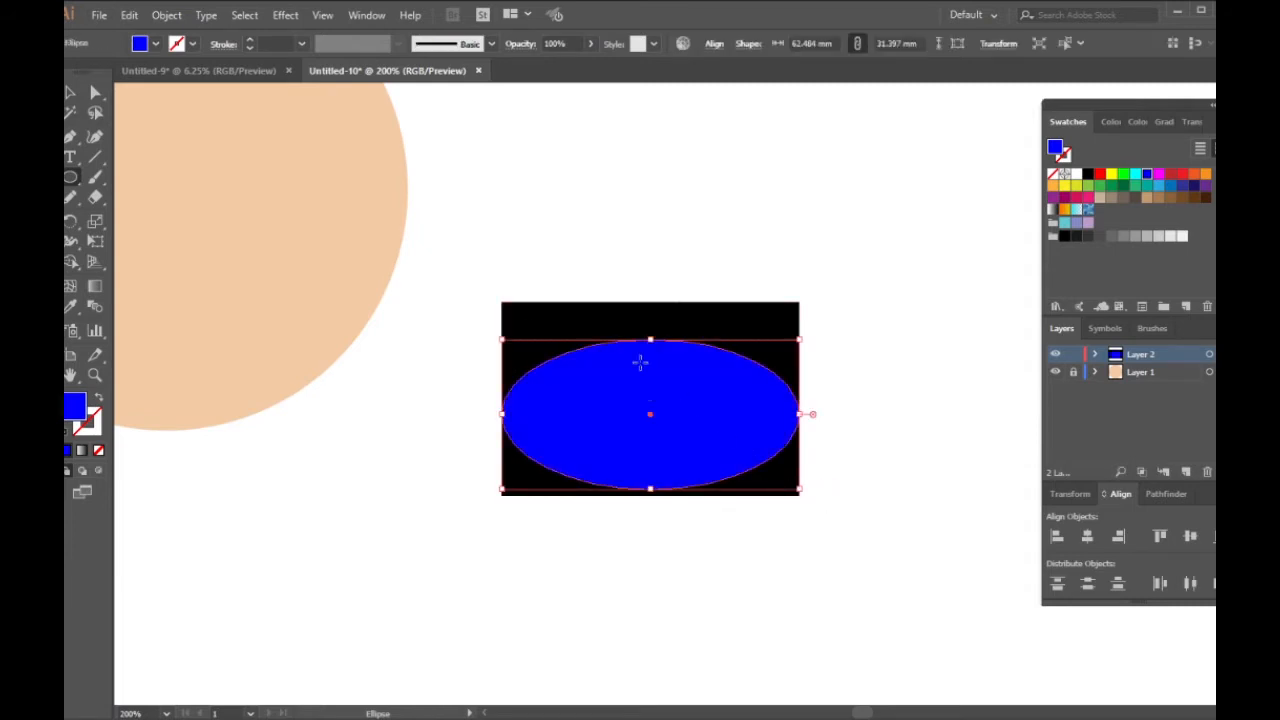
pyautogui.moveTo(652, 339); pyautogui.dragTo(650, 302)
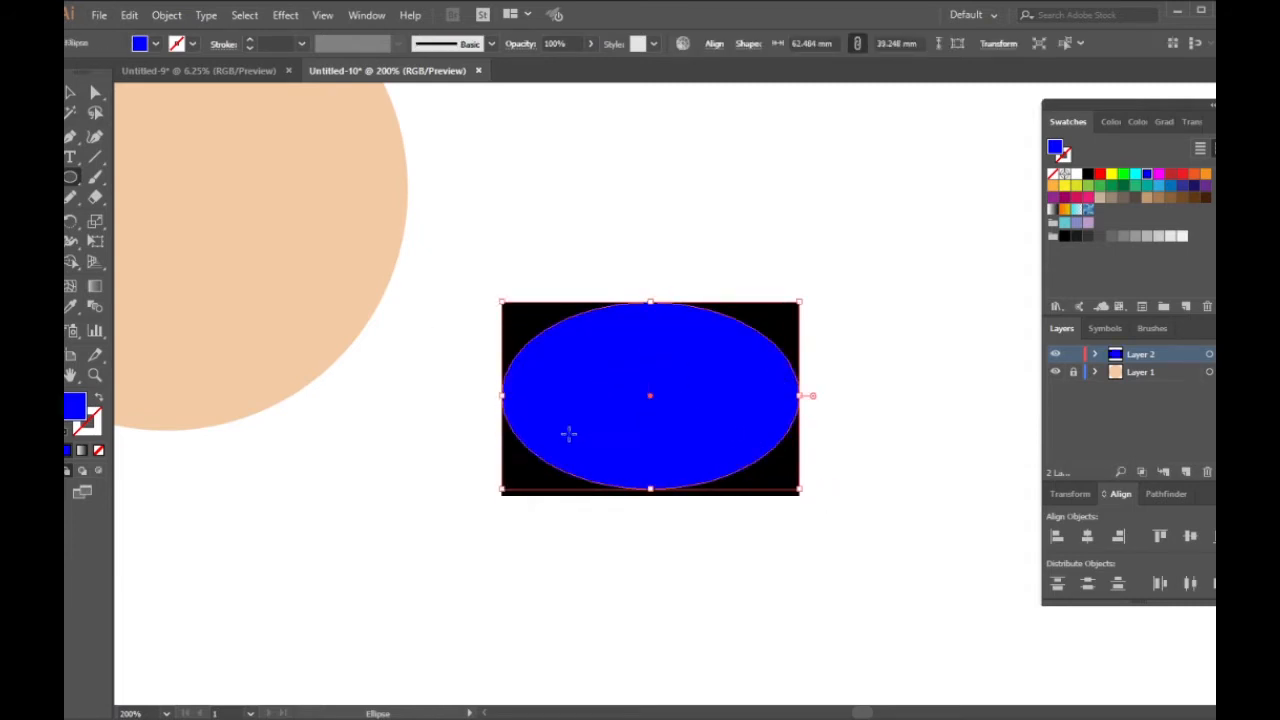
pyautogui.moveTo(652, 489); pyautogui.dragTo(652, 495)
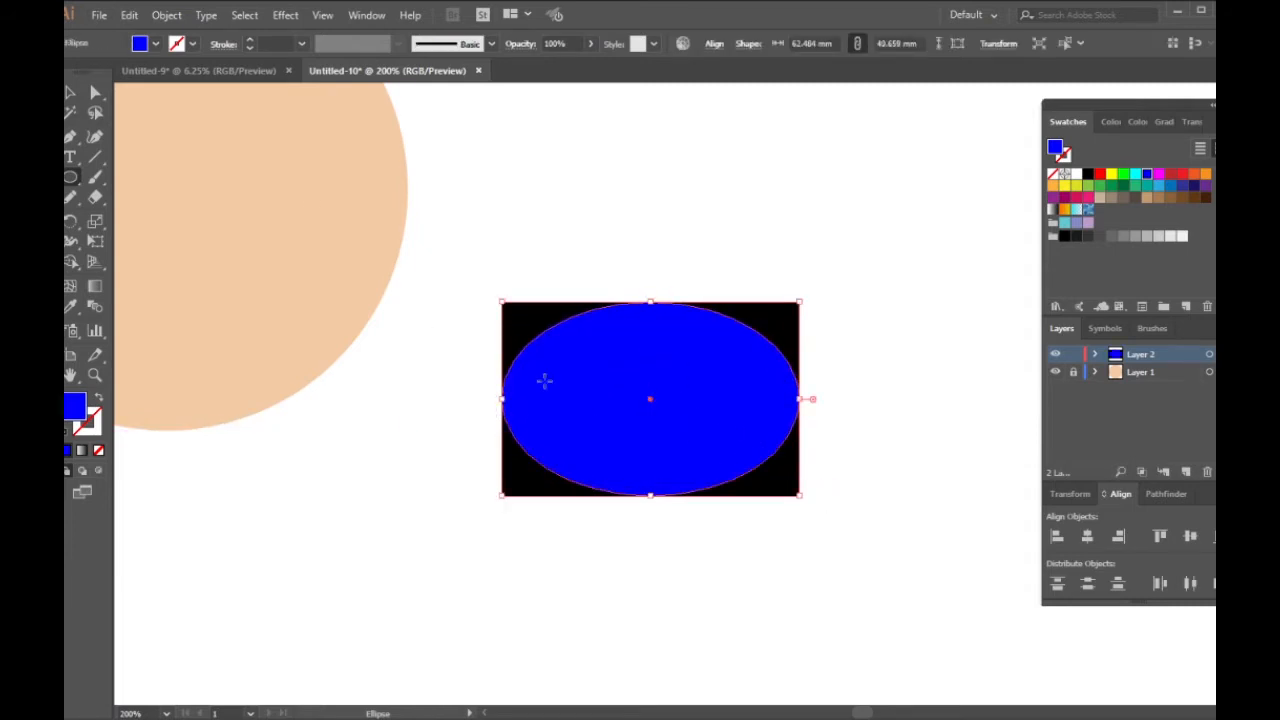
# Step: Cut the blue ellipse out of the black rectangle with the Shape Builder tool, keeping the four black corner pieces
pyautogui.click(78, 97)
pyautogui.moveTo(855, 270); pyautogui.dragTo(442, 540)
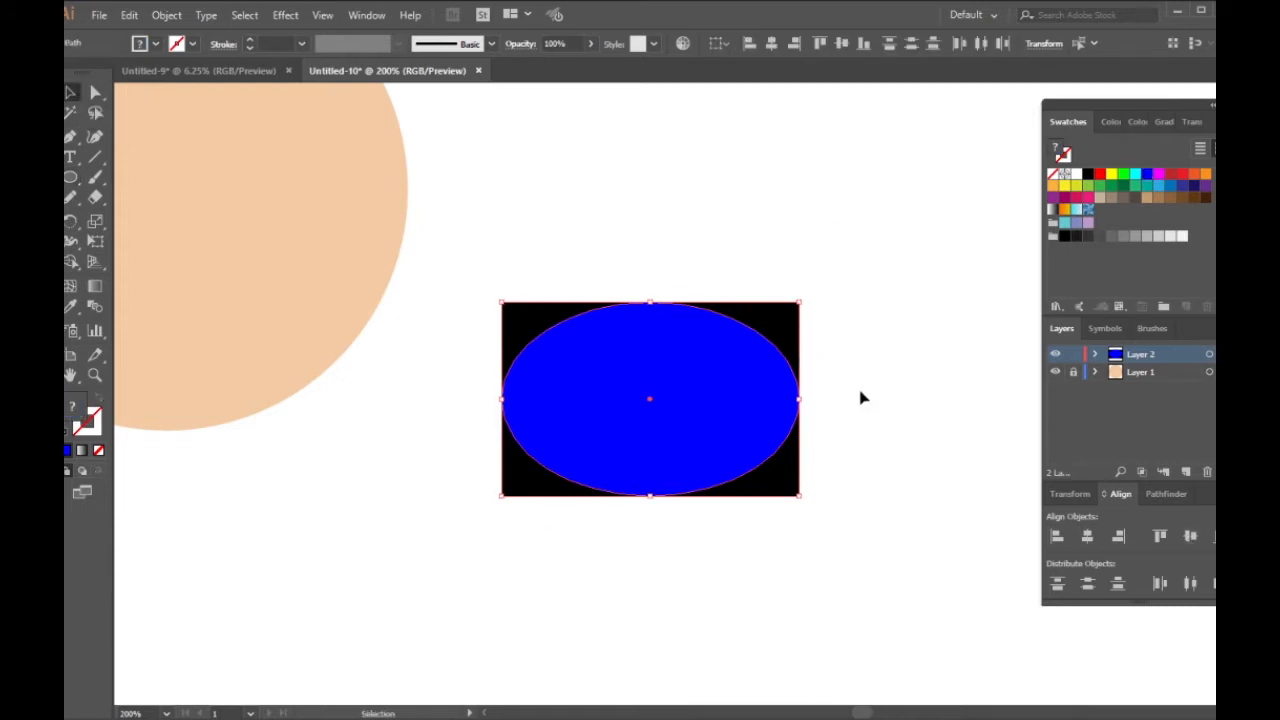
pyautogui.click(830, 395)
pyautogui.moveTo(494, 289); pyautogui.dragTo(826, 516)
pyautogui.click(71, 264)
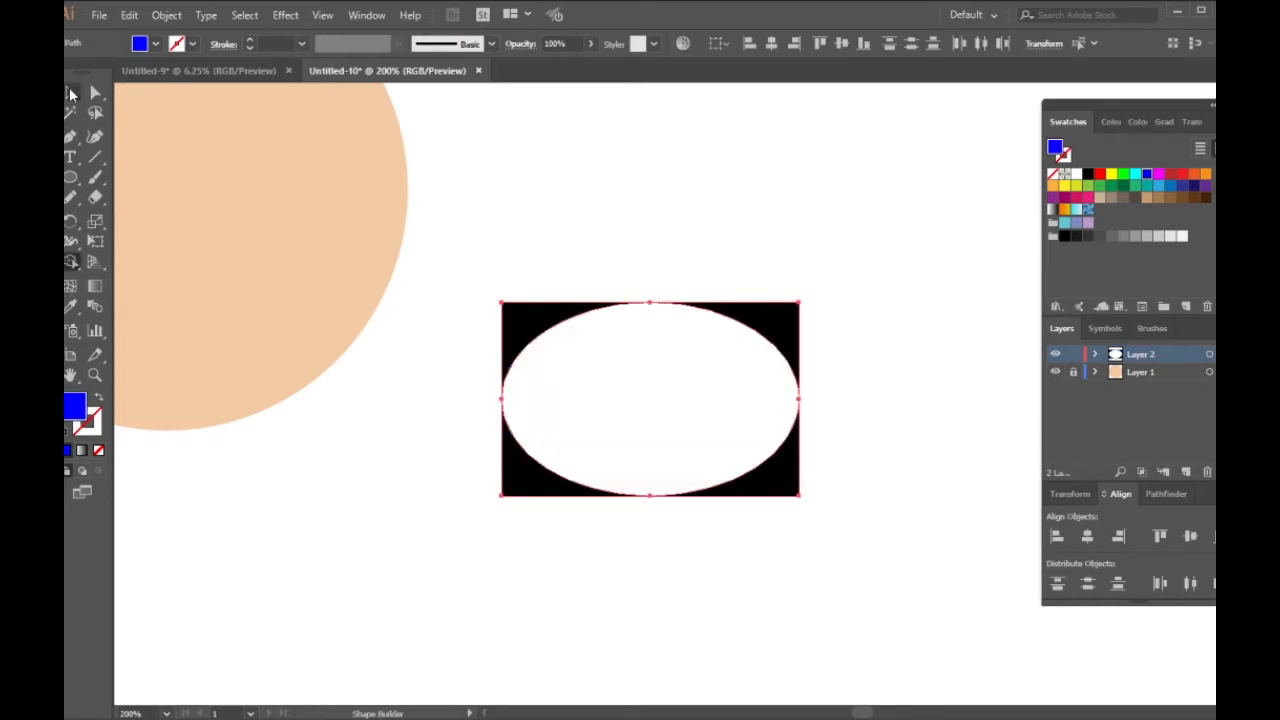
# Step: Save the black corner pieces as a pattern swatch and delete the originals from the artboard
pyautogui.click(70, 93)
pyautogui.moveTo(783, 333); pyautogui.dragTo(1097, 210)
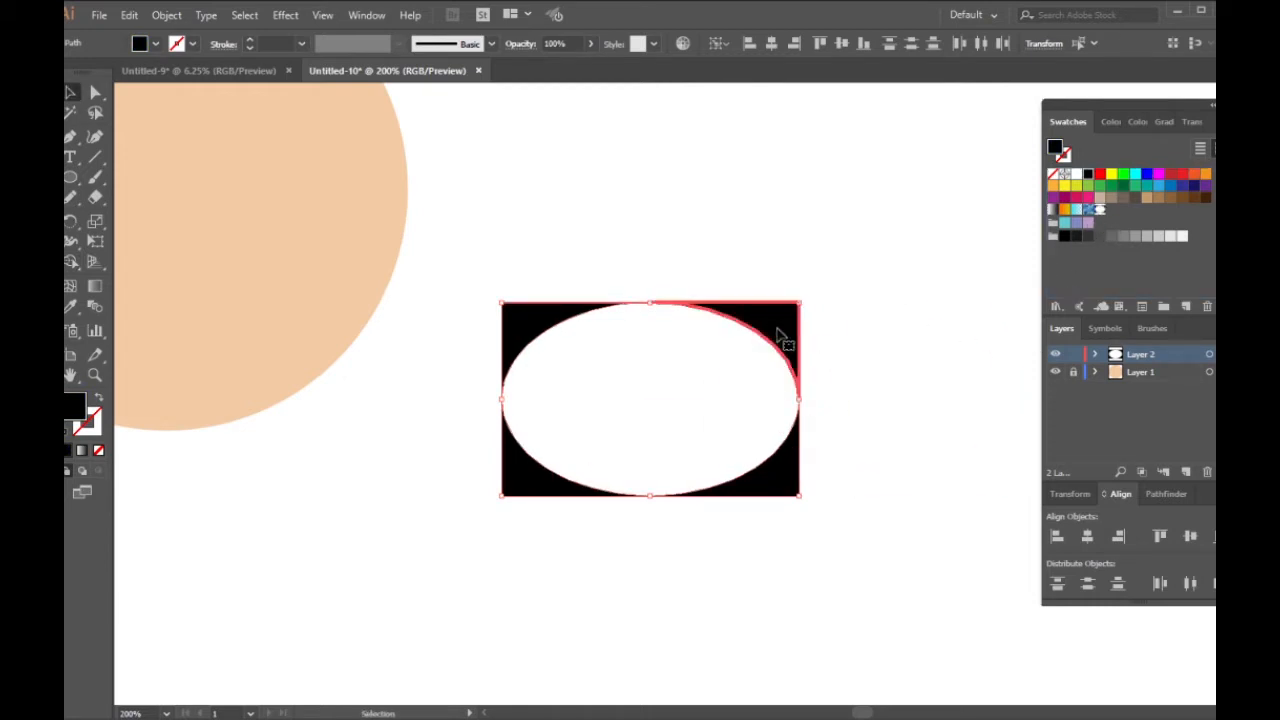
pyautogui.press('Delete')
# Step: Draw a circle about 75 mm in diameter over the peach circle and fill it with the new pattern swatch
pyautogui.hotkey('ctrl', '1')
pyautogui.press('l')
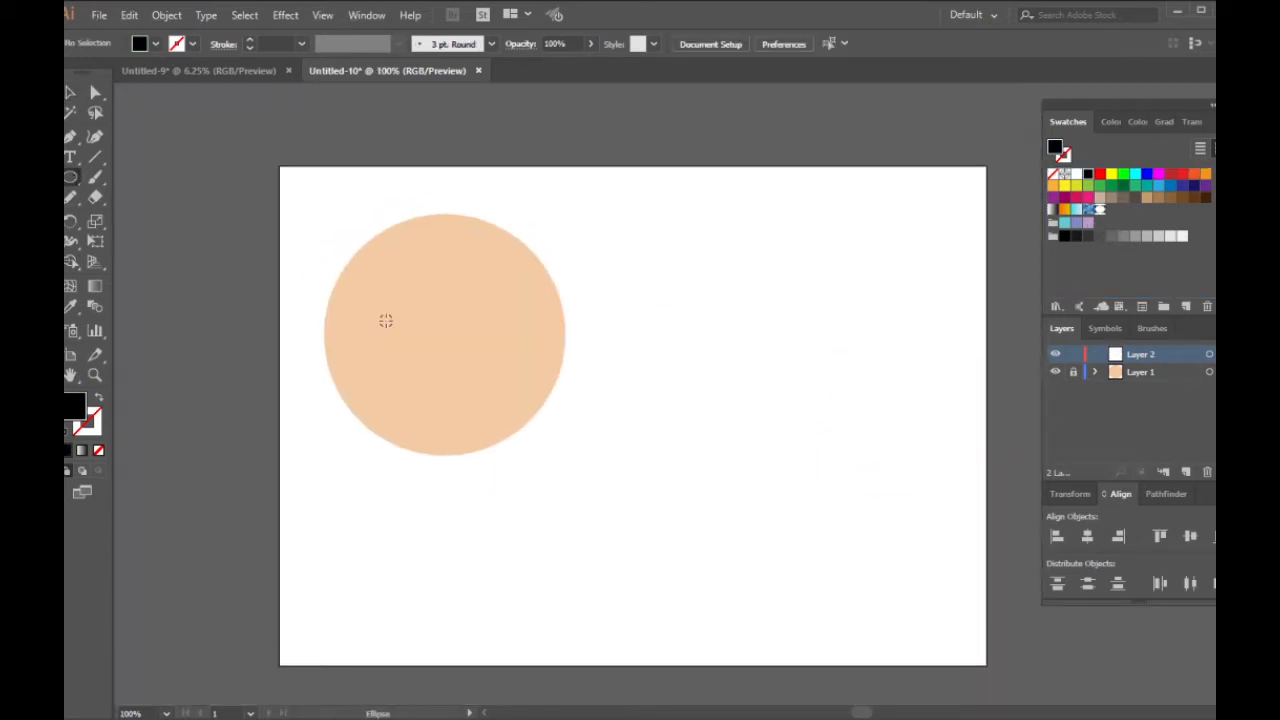
pyautogui.scroll(1, 350, 272)
pyautogui.moveTo(402, 218); pyautogui.dragTo(671, 487)
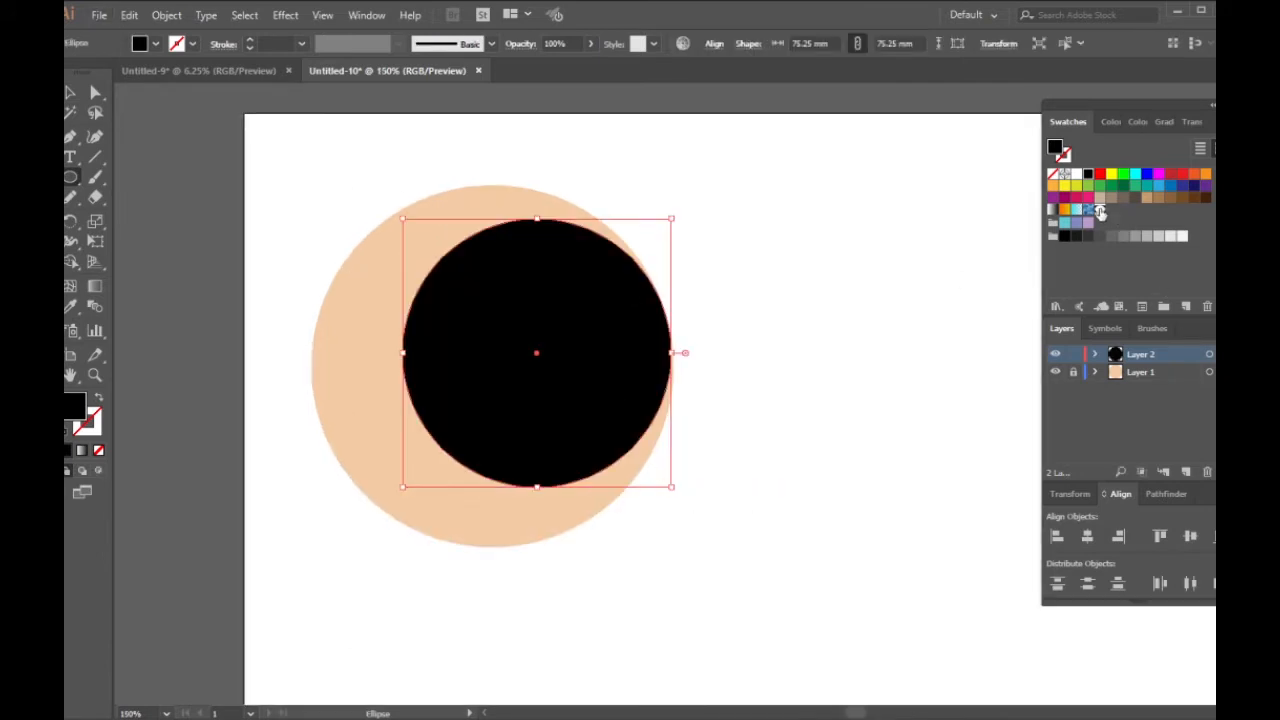
pyautogui.click(1099, 211)
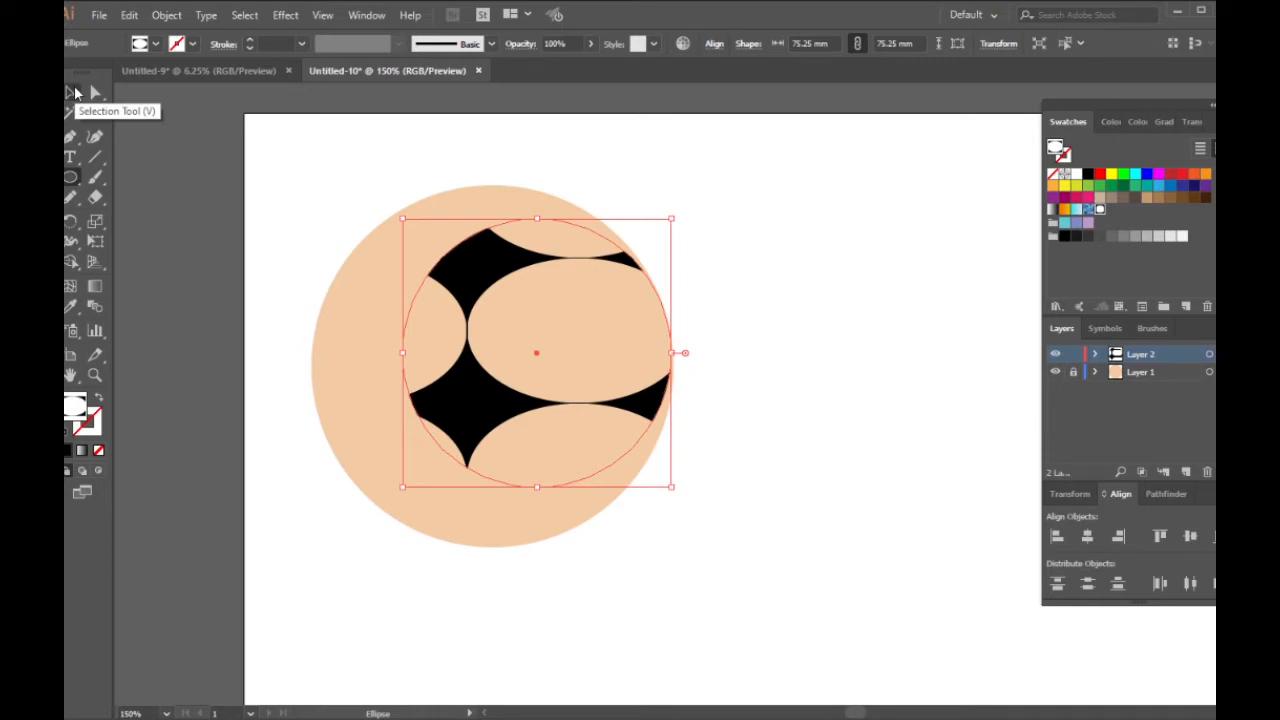
# Step: Scale only the pattern inside the smaller circle, not the object, to 11% horizontally and 10% vertically
pyautogui.click(75, 93)
pyautogui.rightClick(523, 325)
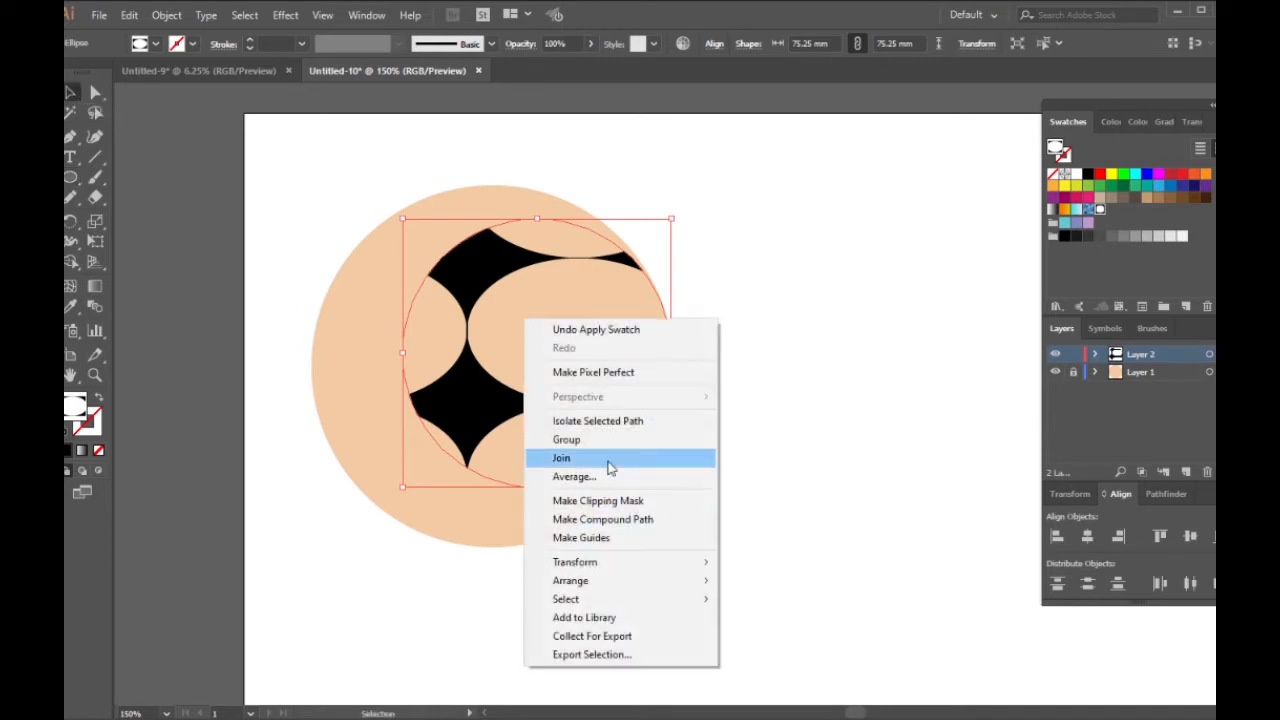
pyautogui.moveTo(607, 568)
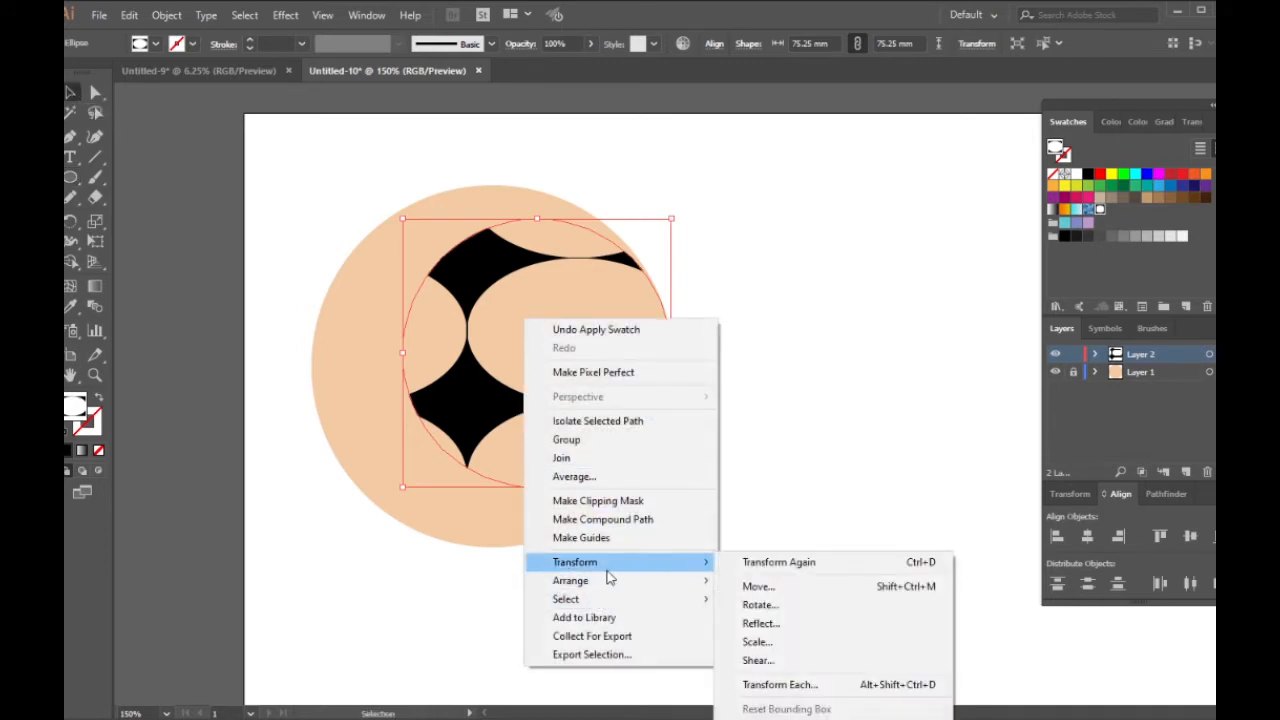
pyautogui.click(760, 642)
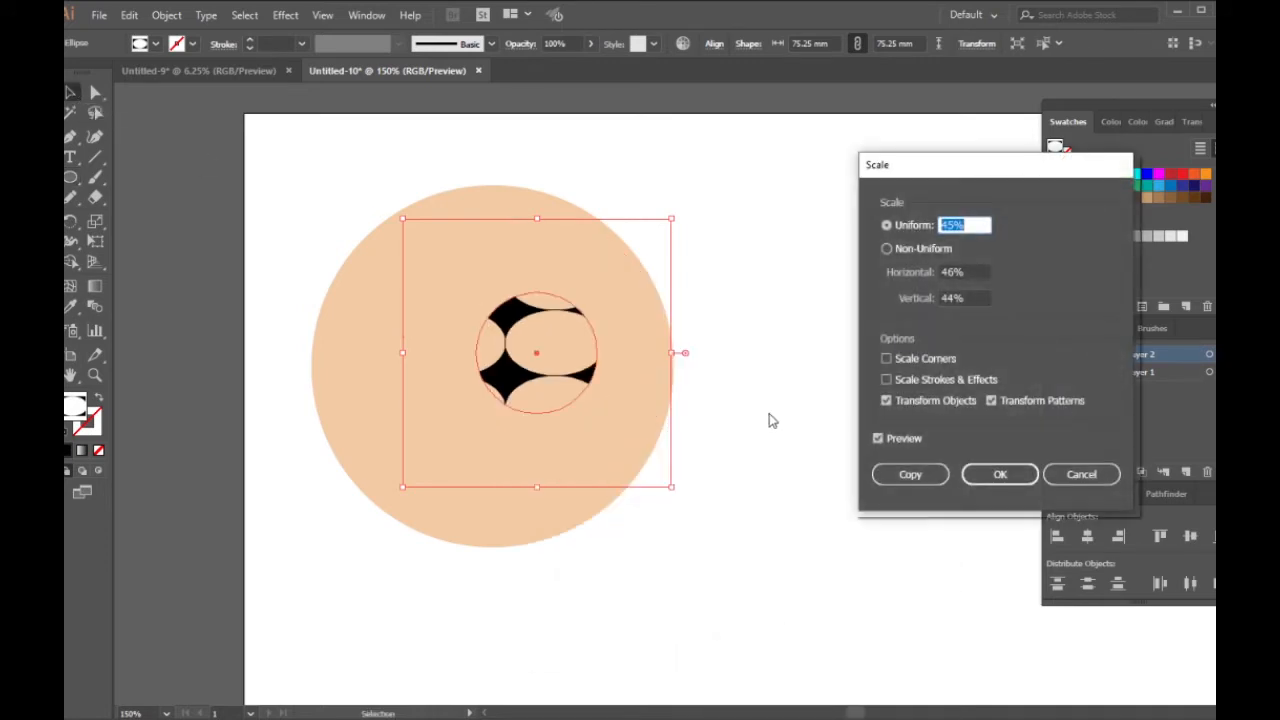
pyautogui.click(886, 401)
pyautogui.click(953, 224)
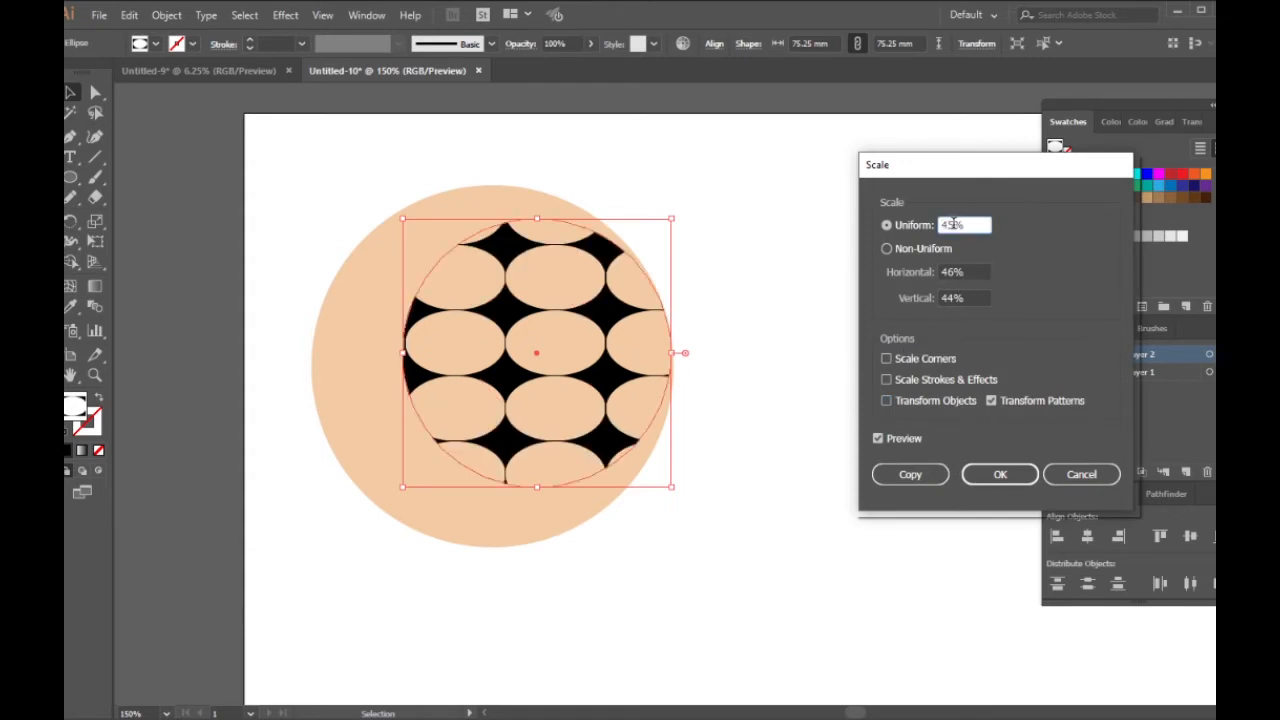
pyautogui.scroll(-20, 953, 224)
pyautogui.scroll(-9, 953, 224)
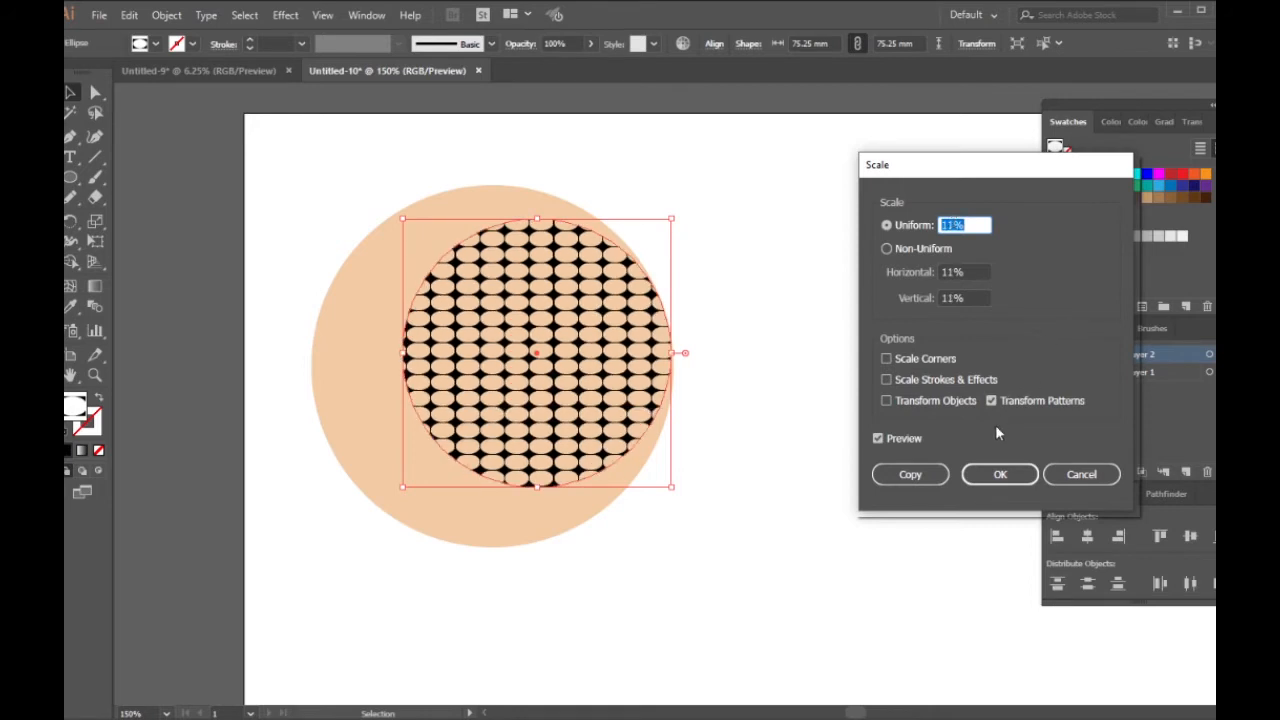
pyautogui.click(952, 297)
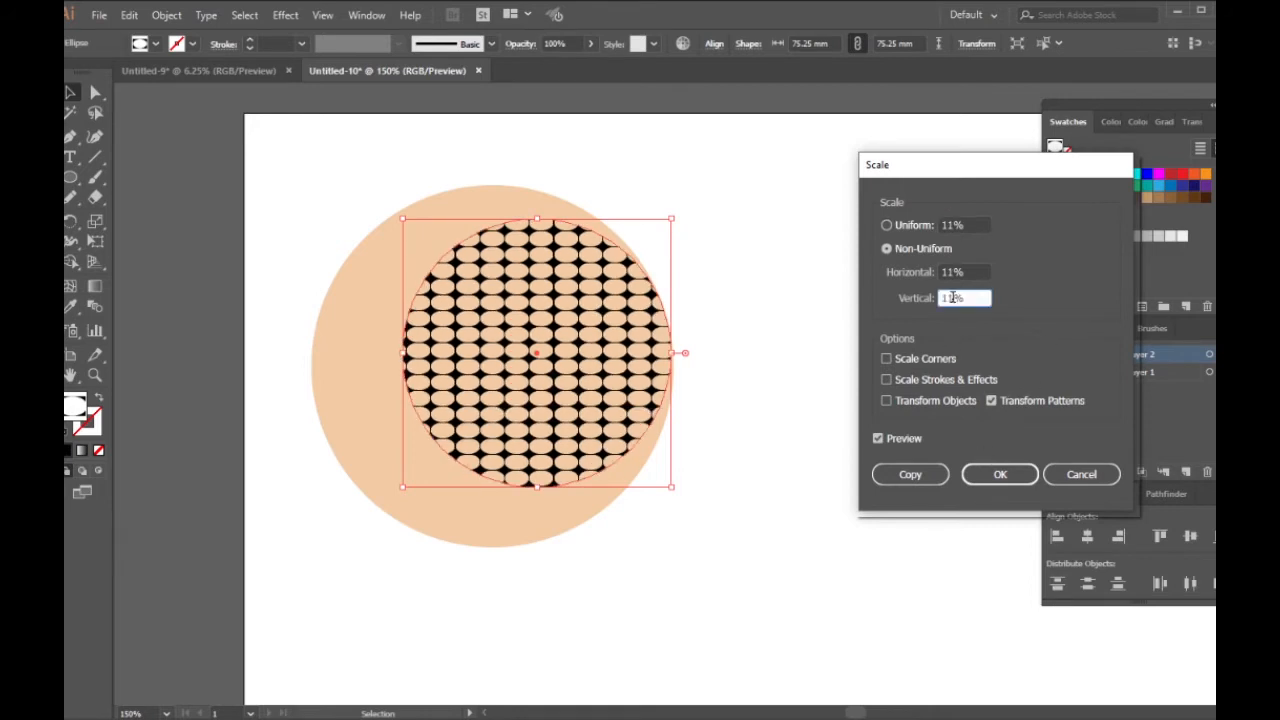
pyautogui.scroll(-2, 952, 297)
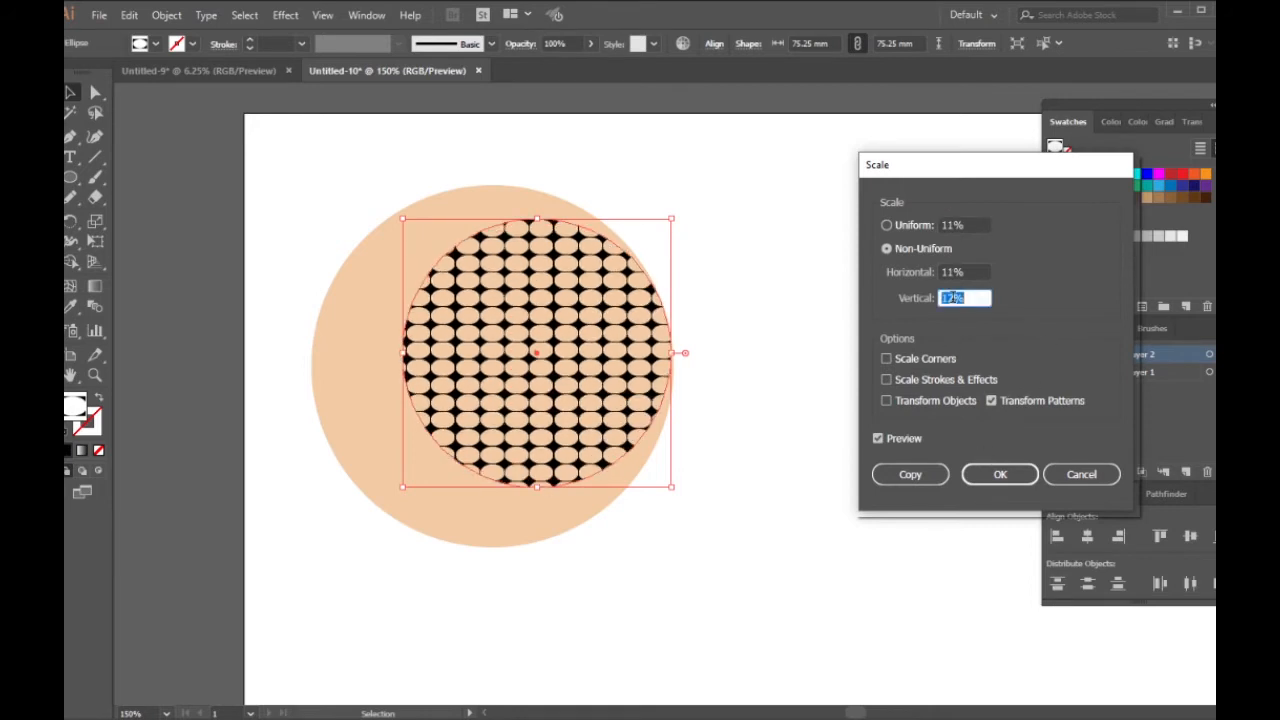
pyautogui.click(1002, 477)
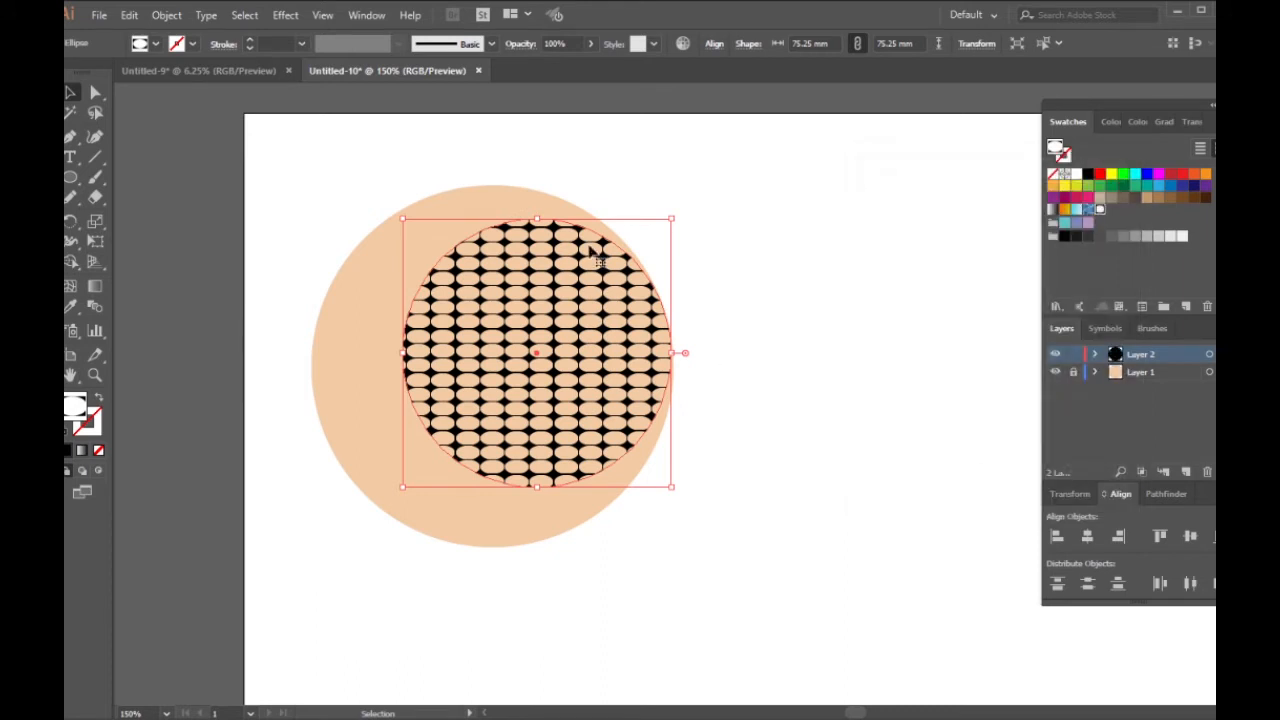
# Step: Shear only the circle's pattern with a shear angle of 30° and an axis angle of 248°
pyautogui.rightClick(526, 306)
pyautogui.moveTo(636, 556)
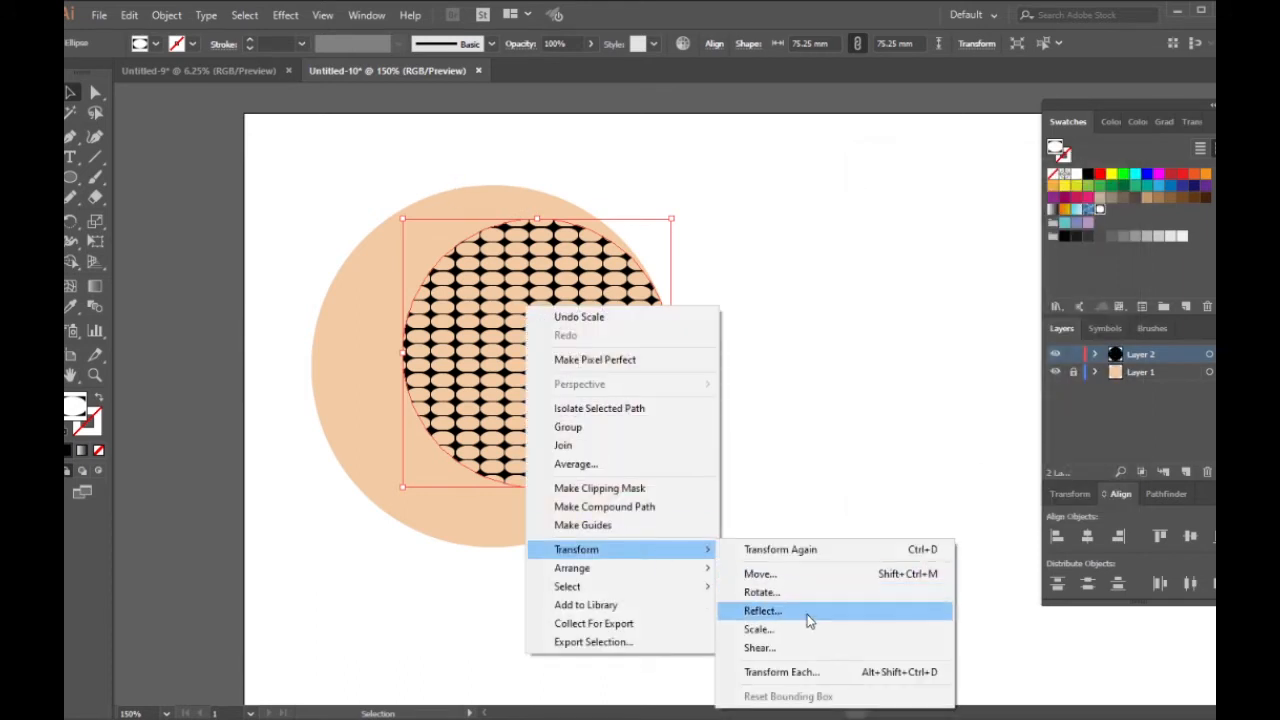
pyautogui.click(792, 648)
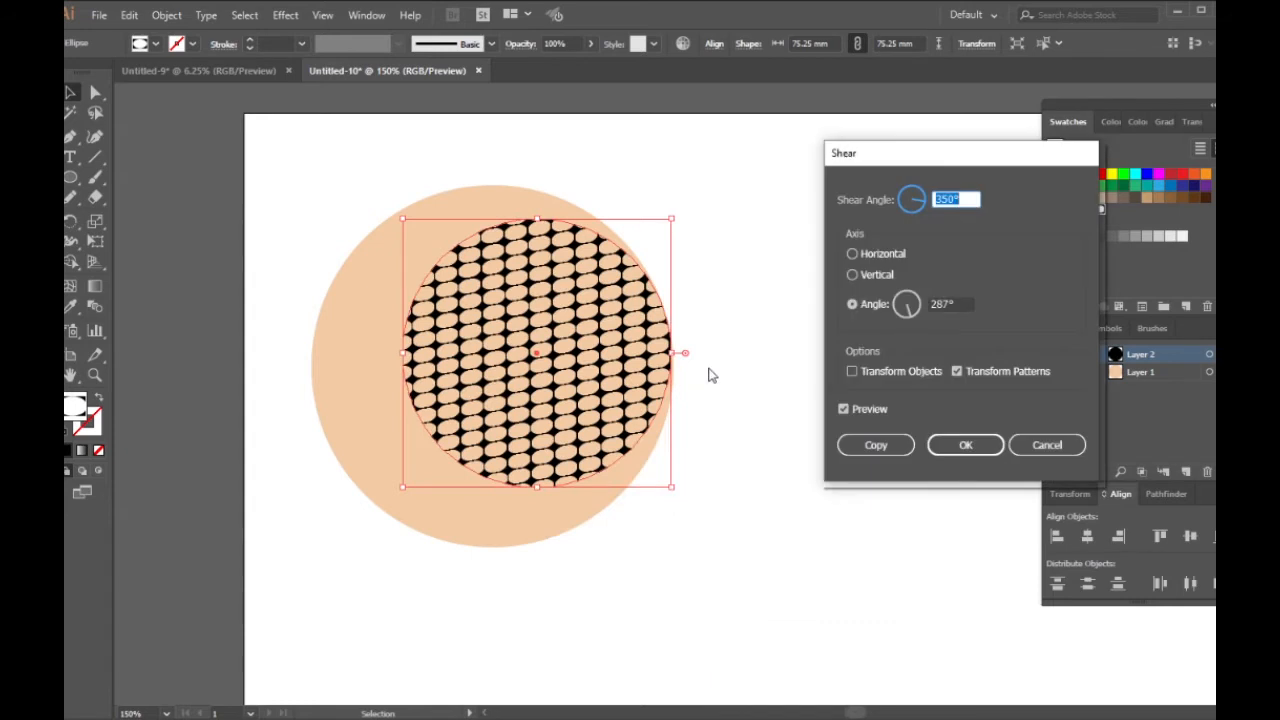
pyautogui.click(905, 316)
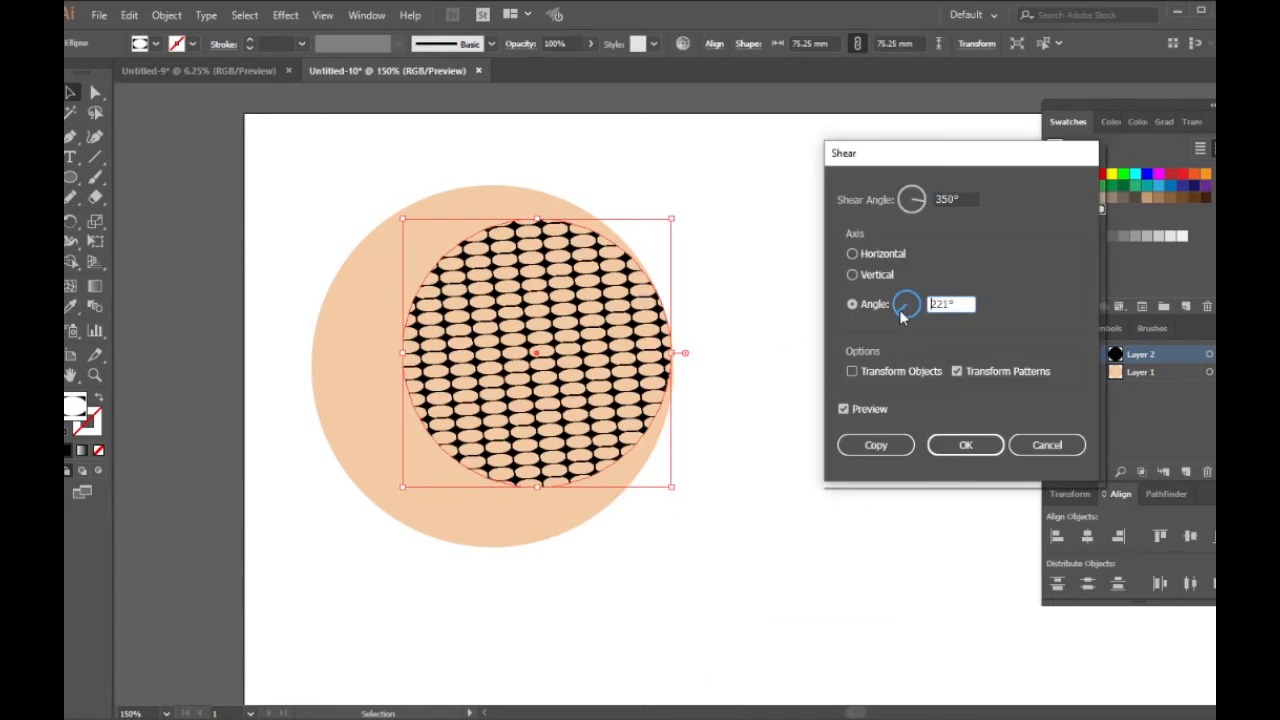
pyautogui.moveTo(904, 317); pyautogui.dragTo(906, 318)
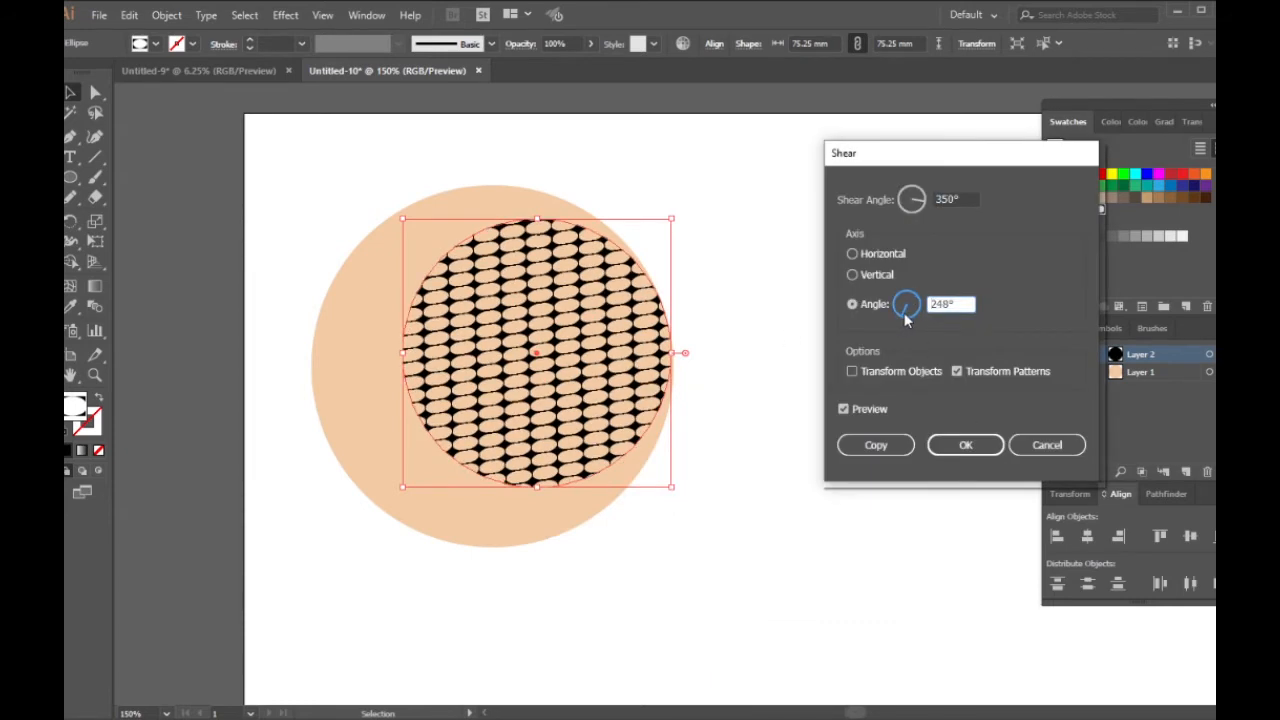
pyautogui.click(922, 204)
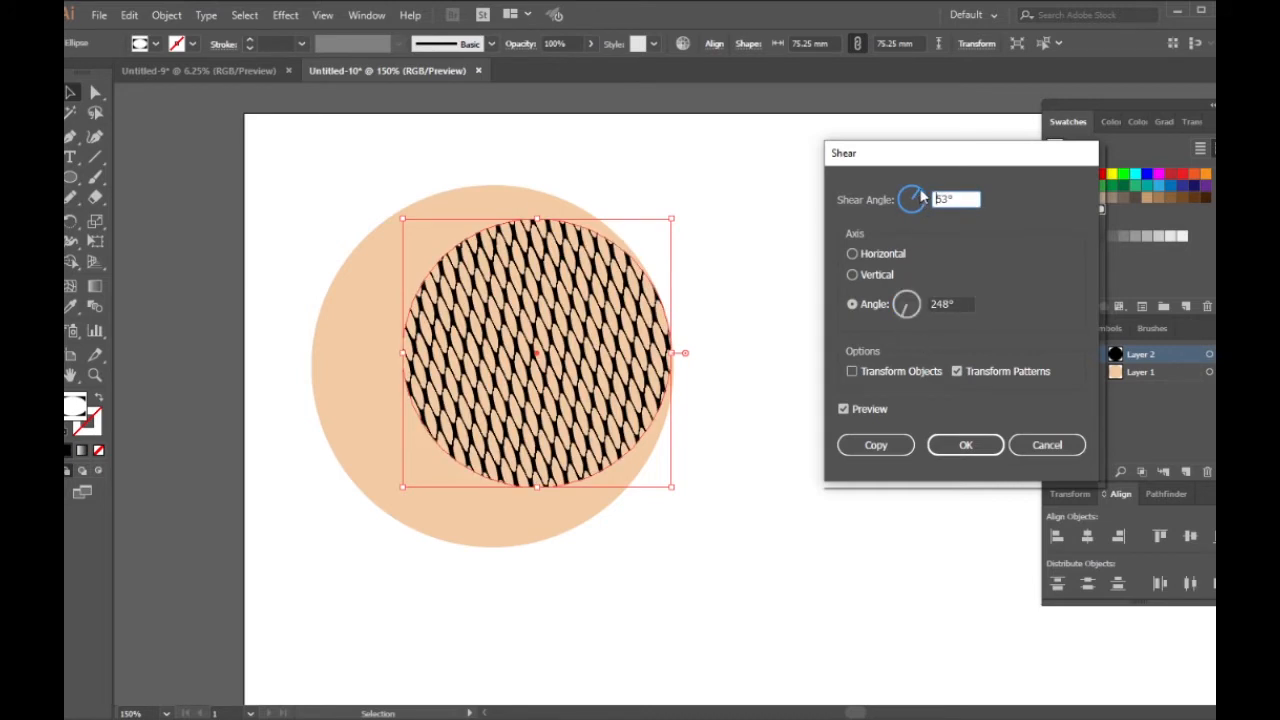
pyautogui.click(927, 194)
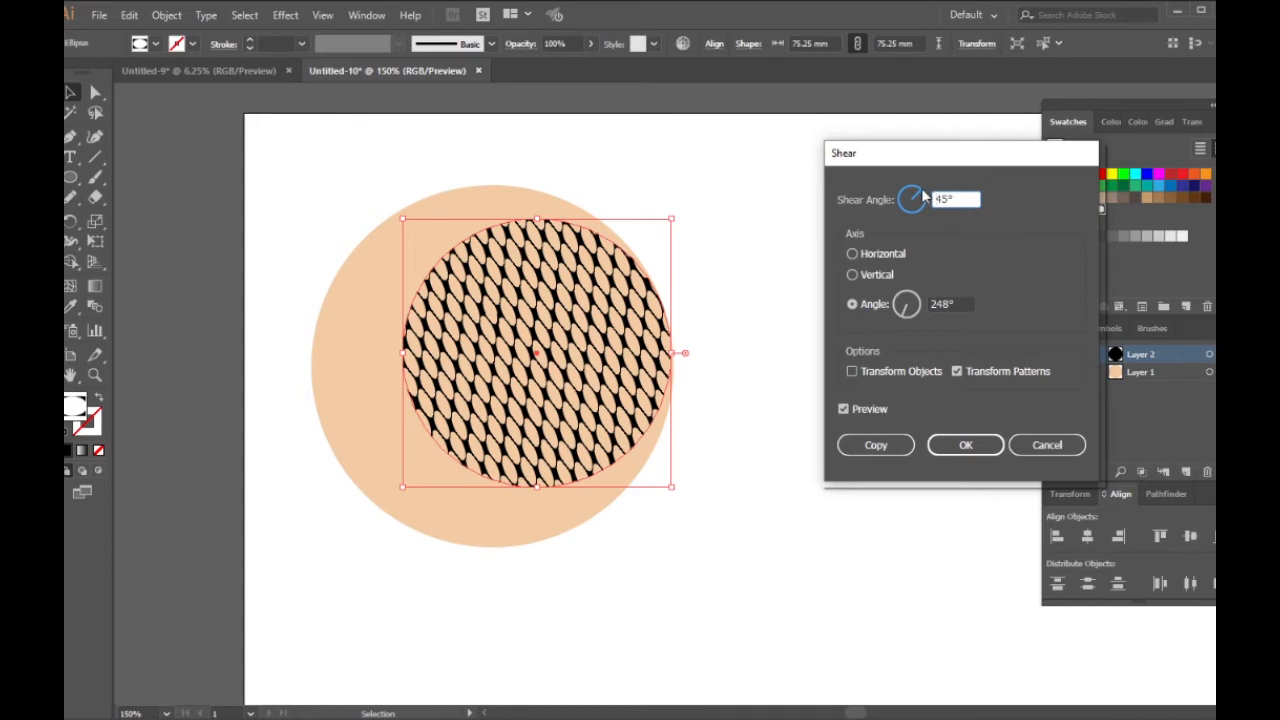
pyautogui.click(927, 199)
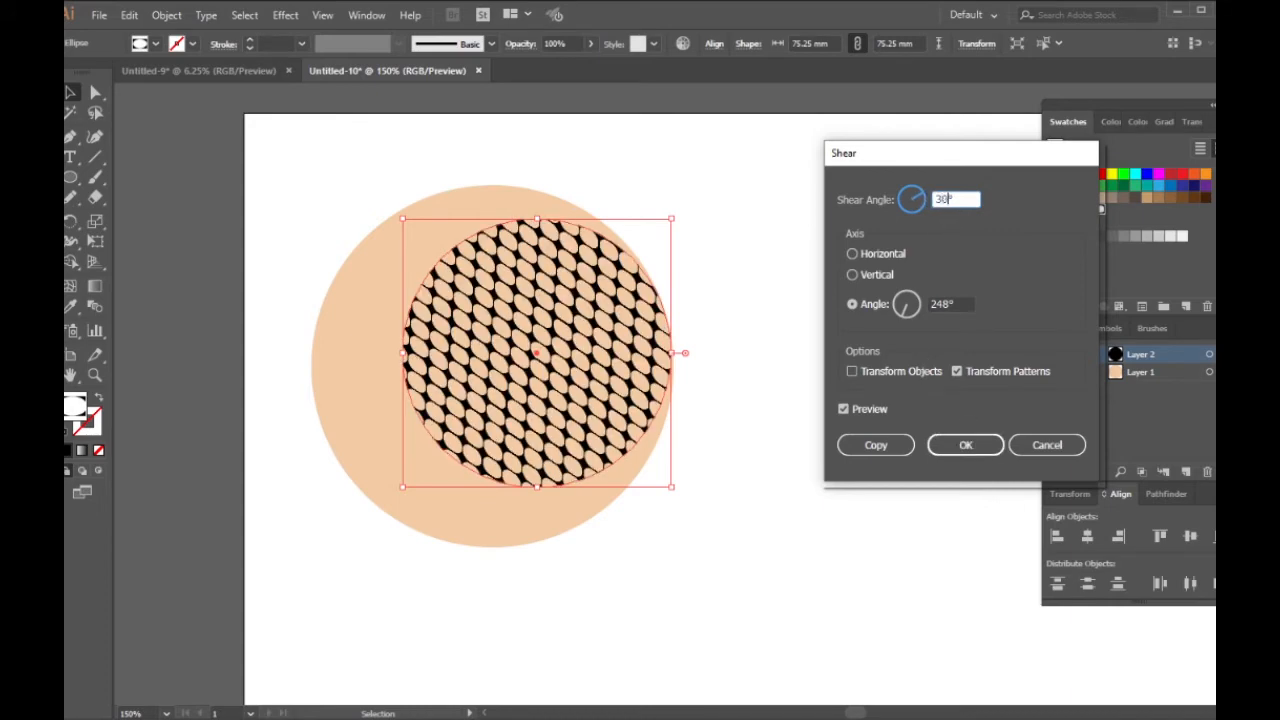
pyautogui.press('Return')
# Step: Move the patterned circle to the centre of the peach circle and deselect it
pyautogui.moveTo(598, 366); pyautogui.dragTo(534, 369)
pyautogui.click(803, 383)
pyautogui.click(650, 340)
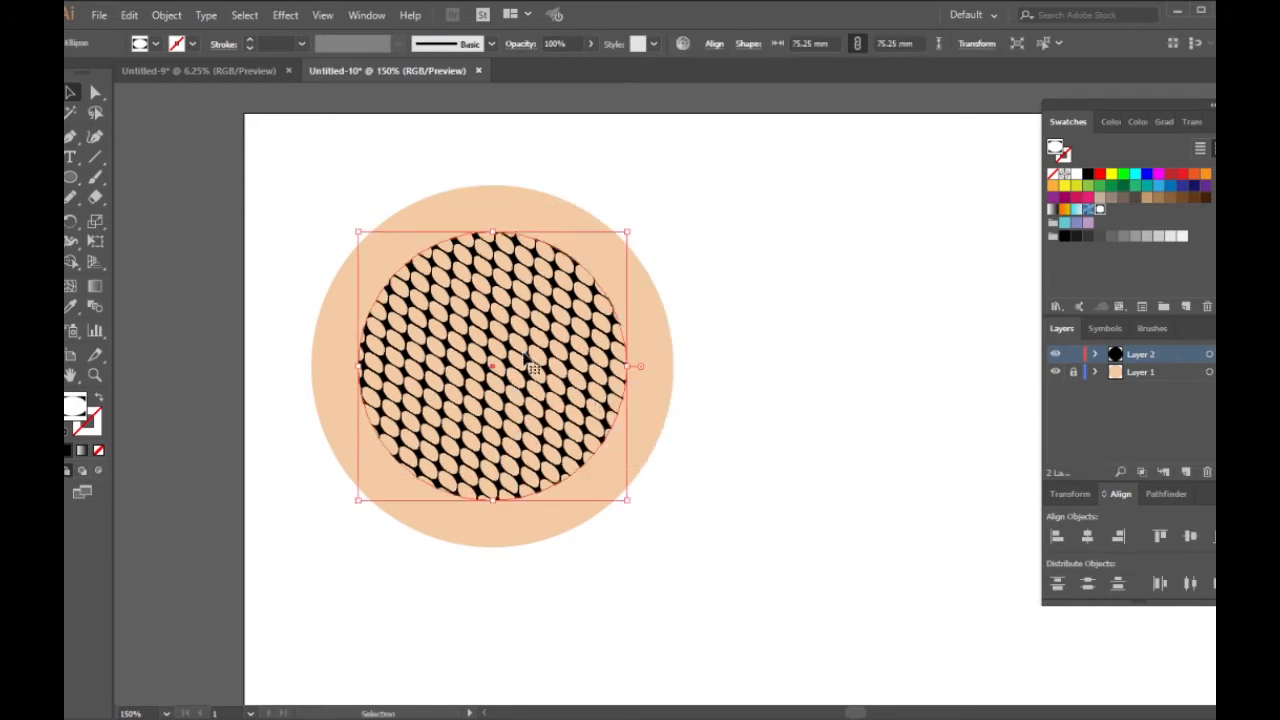
pyautogui.click(734, 350)
# Step: Set the patterned circle's opacity to 46%, move it so it overlaps the peach circle's right edge, and deselect it
pyautogui.click(505, 352)
pyautogui.click(1191, 121)
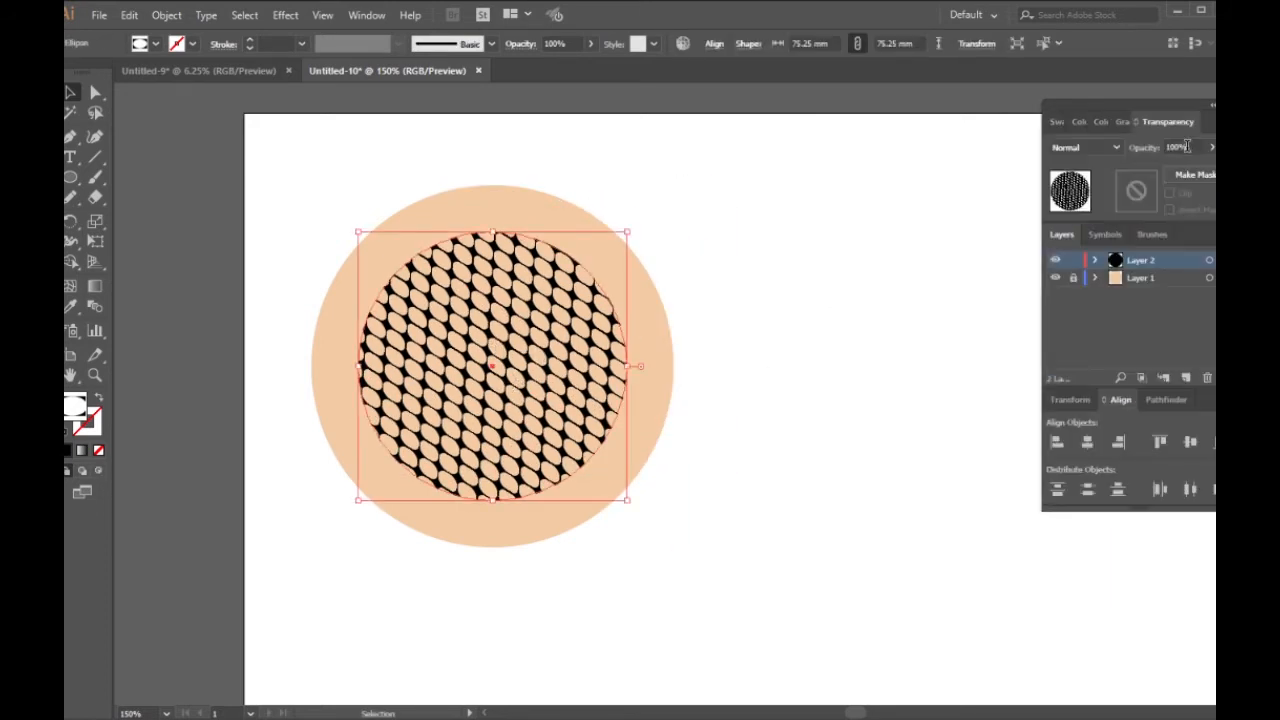
pyautogui.moveTo(1207, 170); pyautogui.dragTo(1173, 172)
pyautogui.moveTo(549, 371); pyautogui.dragTo(670, 336)
pyautogui.moveTo(706, 350); pyautogui.dragTo(752, 393)
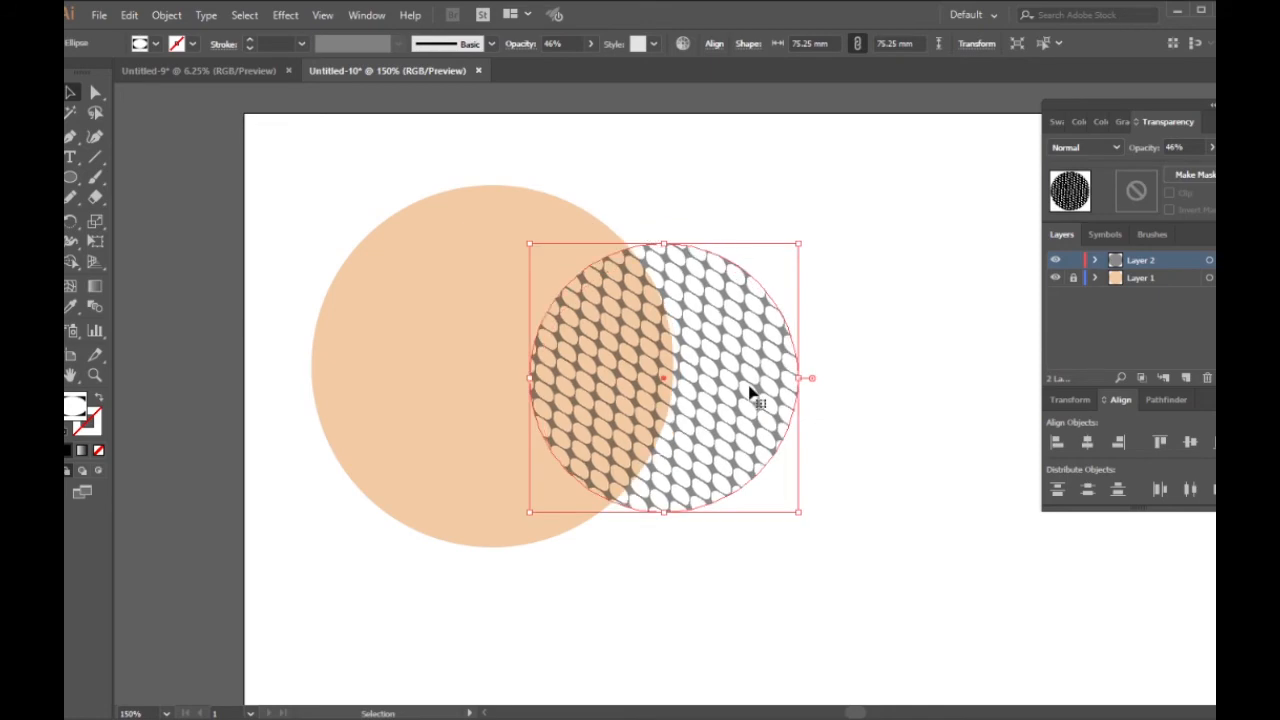
pyautogui.click(874, 388)
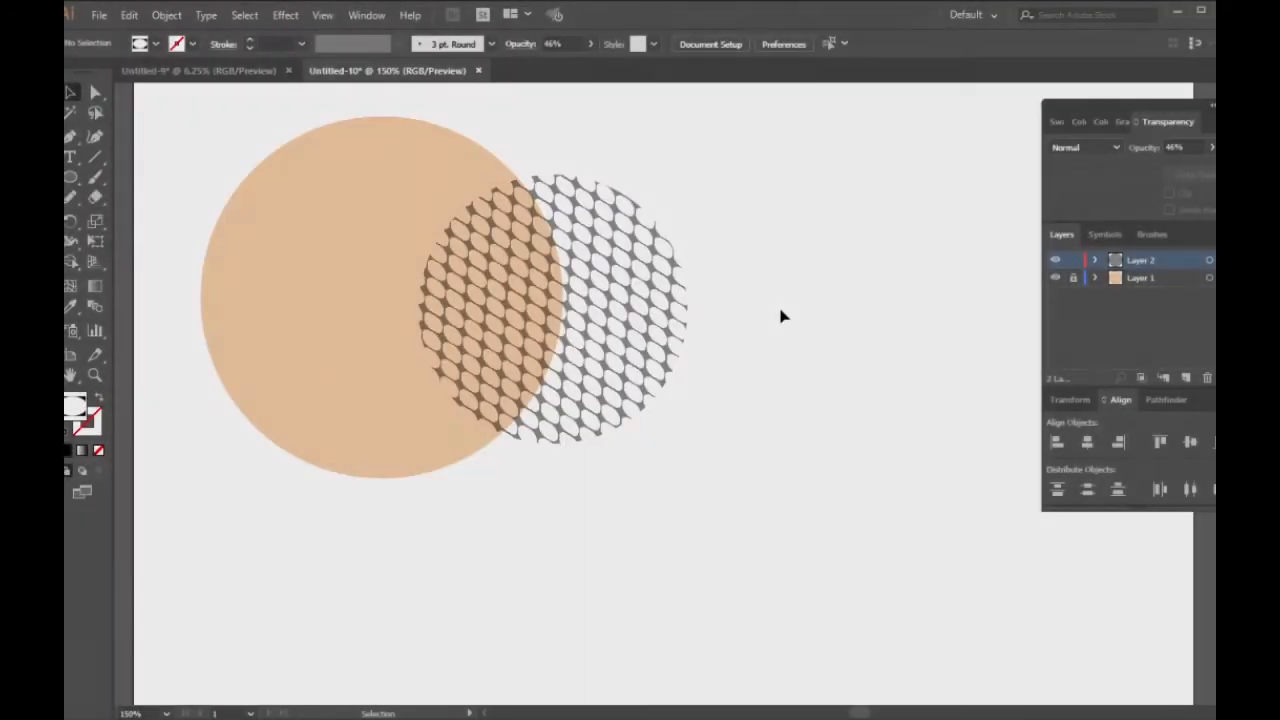
# Step: Duplicate the patterned circle to the area below the peach circle and fill the copy with black
pyautogui.scroll(-2, 780, 314)
pyautogui.moveTo(586, 214); pyautogui.dragTo(381, 517)
pyautogui.click(1055, 128)
pyautogui.click(1084, 174)
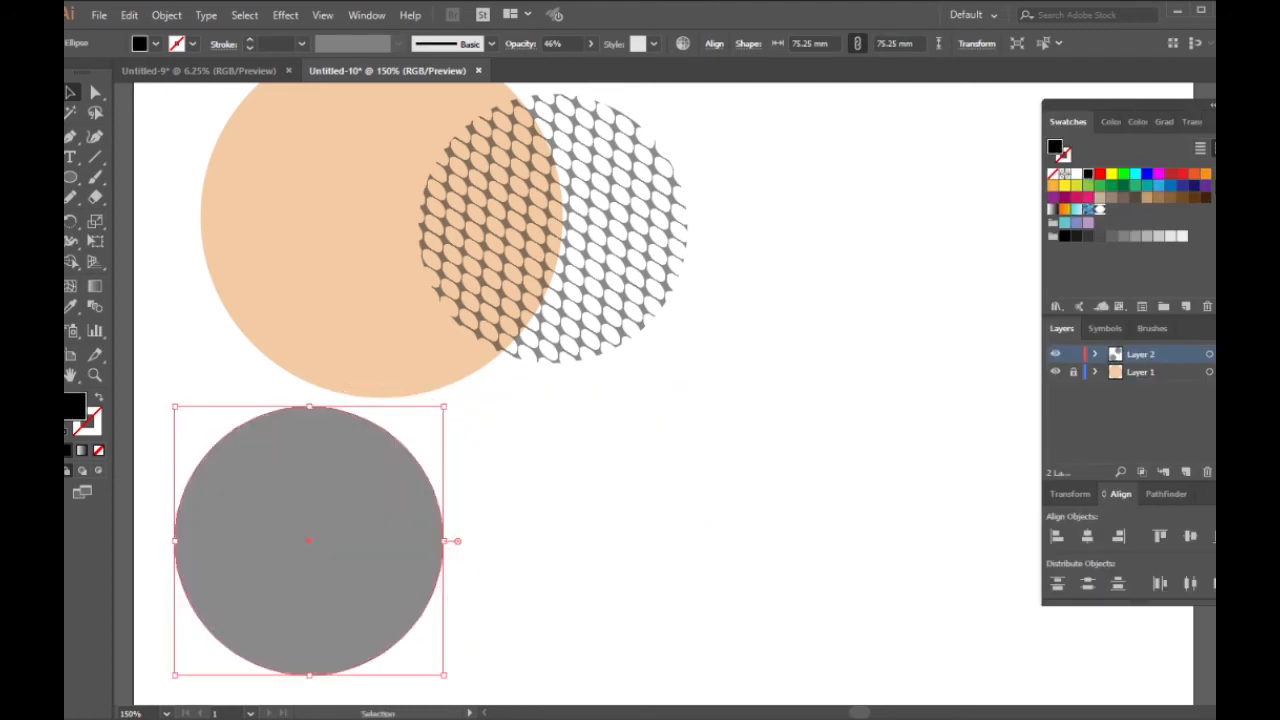
# Step: Set the black circle's opacity to 100% and deselect it
pyautogui.click(1188, 121)
pyautogui.click(1211, 149)
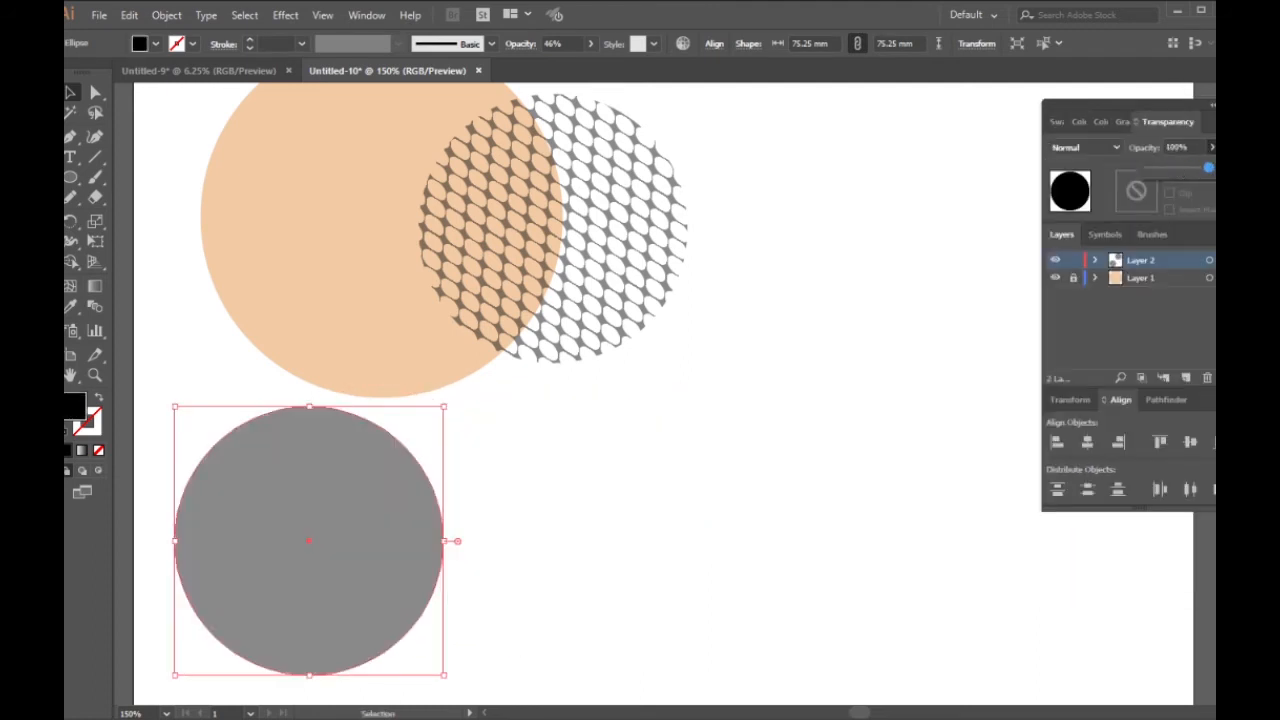
pyautogui.moveTo(1208, 168); pyautogui.dragTo(1213, 168)
pyautogui.click(663, 451)
# Step: Draw a black hexagon with the Polygon tool to the right of the black circle and deselect it
pyautogui.moveTo(70, 178); pyautogui.dragTo(130, 240)
pyautogui.moveTo(663, 478); pyautogui.dragTo(742, 554)
pyautogui.press('v')
pyautogui.click(771, 309)
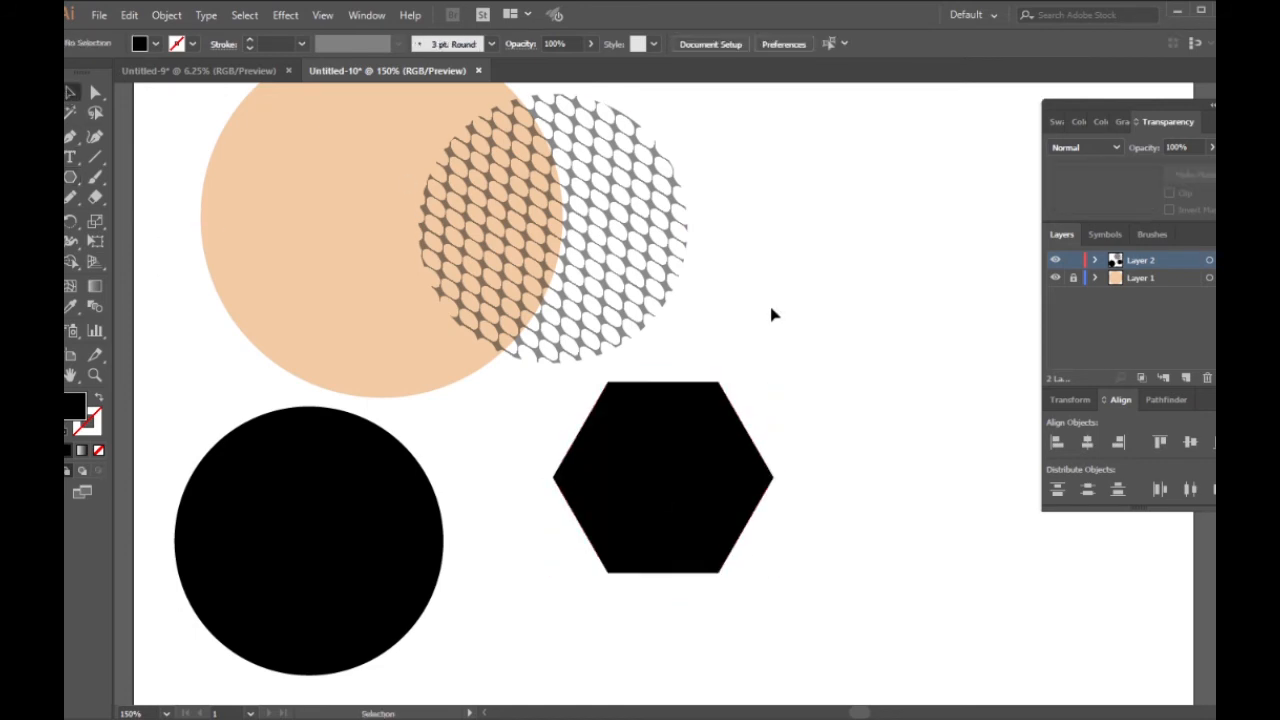
# Step: Draw a smaller blue hexagon over the black one and centre both on each other horizontally and vertically
pyautogui.click(1058, 122)
pyautogui.click(1147, 175)
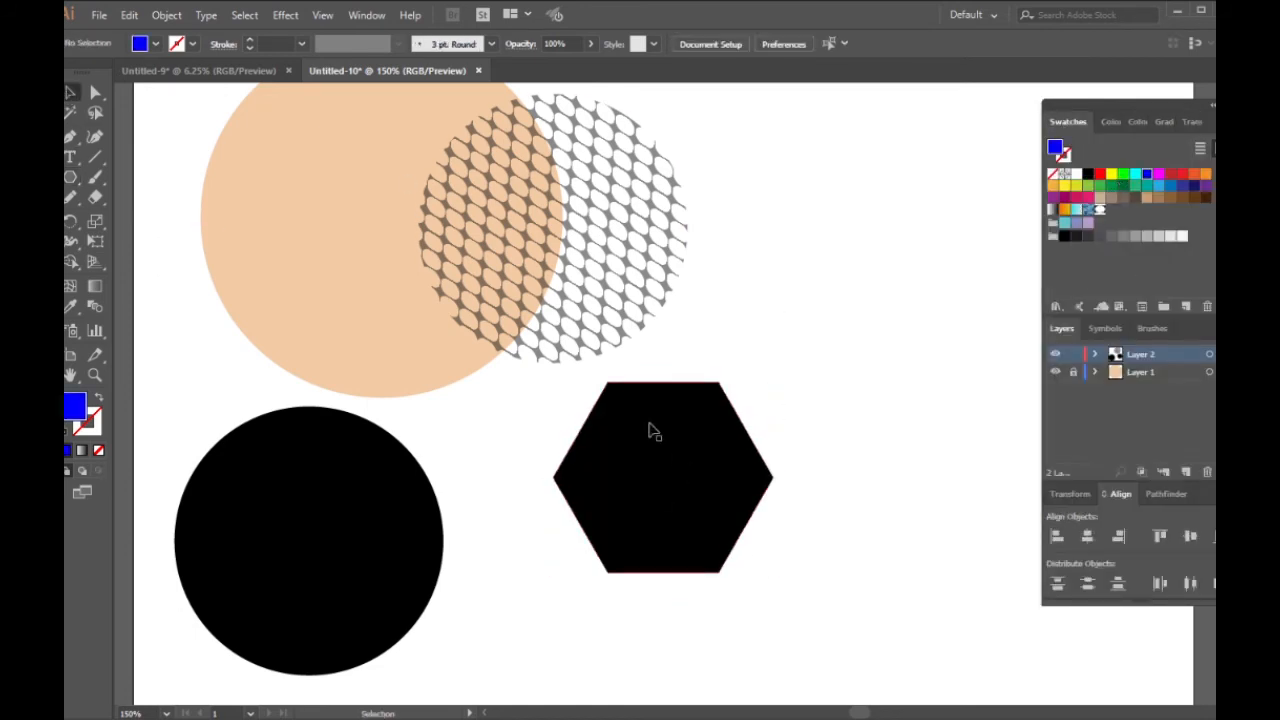
pyautogui.press('l')
pyautogui.moveTo(601, 418)
pyautogui.mouseDown()
pyautogui.moveTo(663, 466)
pyautogui.moveTo(600, 432)
pyautogui.moveTo(794, 565)
pyautogui.mouseUp()
pyautogui.press('v')
pyautogui.click(1087, 536)
pyautogui.click(1190, 536)
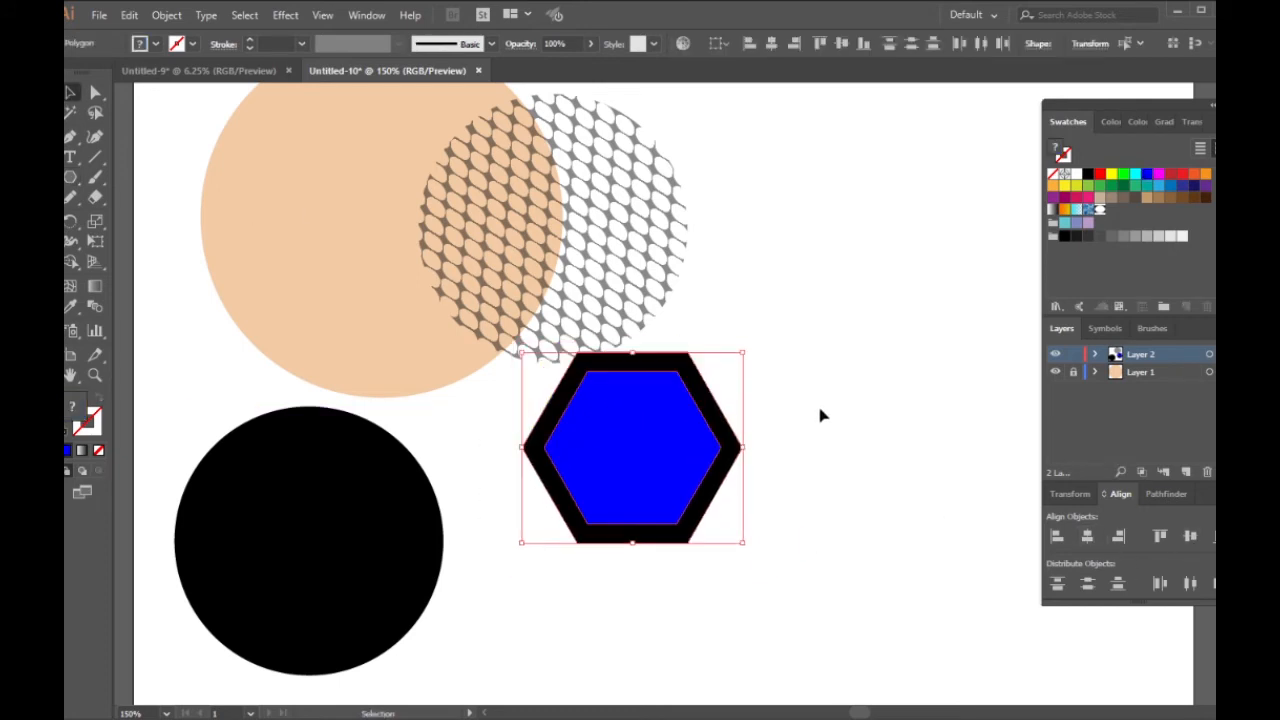
# Step: Move the two hexagons together down and to the right, clear of the patterned circle
pyautogui.moveTo(798, 373); pyautogui.dragTo(642, 542)
pyautogui.moveTo(683, 463); pyautogui.dragTo(764, 540)
pyautogui.click(728, 627)
pyautogui.scroll(-3, 612, 306)
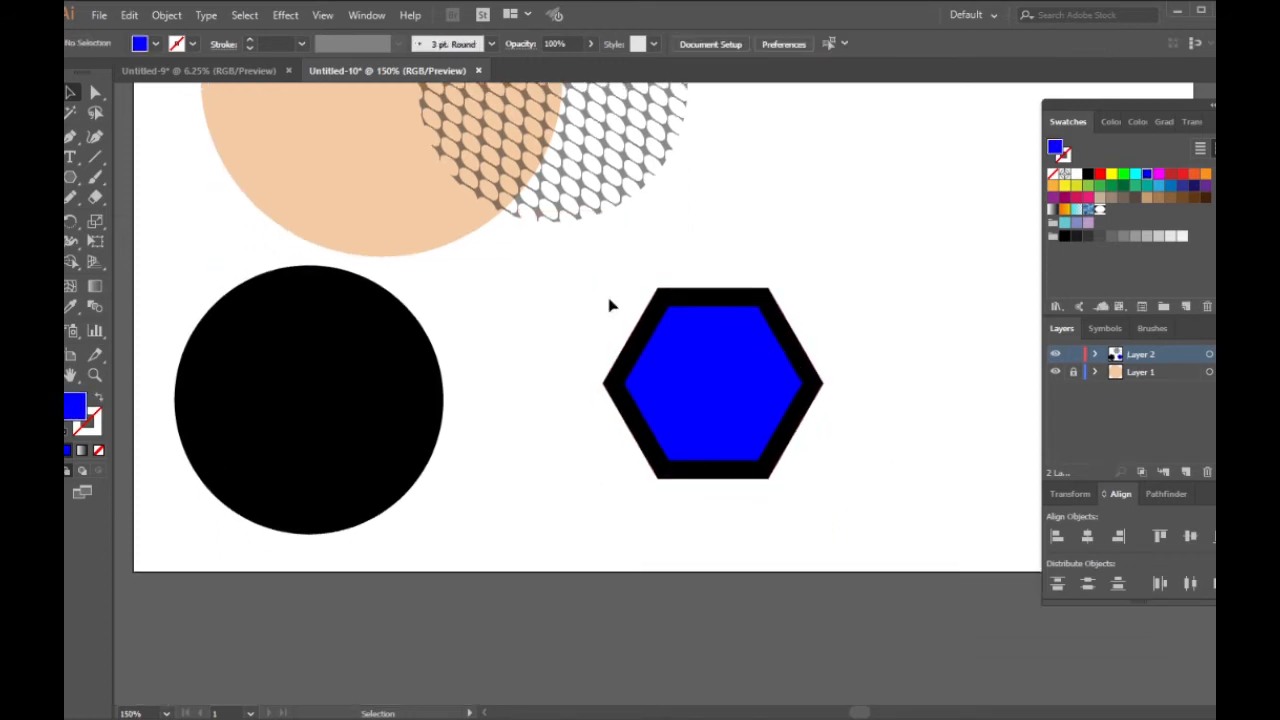
# Step: Cut the blue inner hexagon out of the black one with the Shape Builder tool, leaving a hexagonal ring
pyautogui.moveTo(582, 272); pyautogui.dragTo(885, 502)
pyautogui.hotkey('shift', 'm')
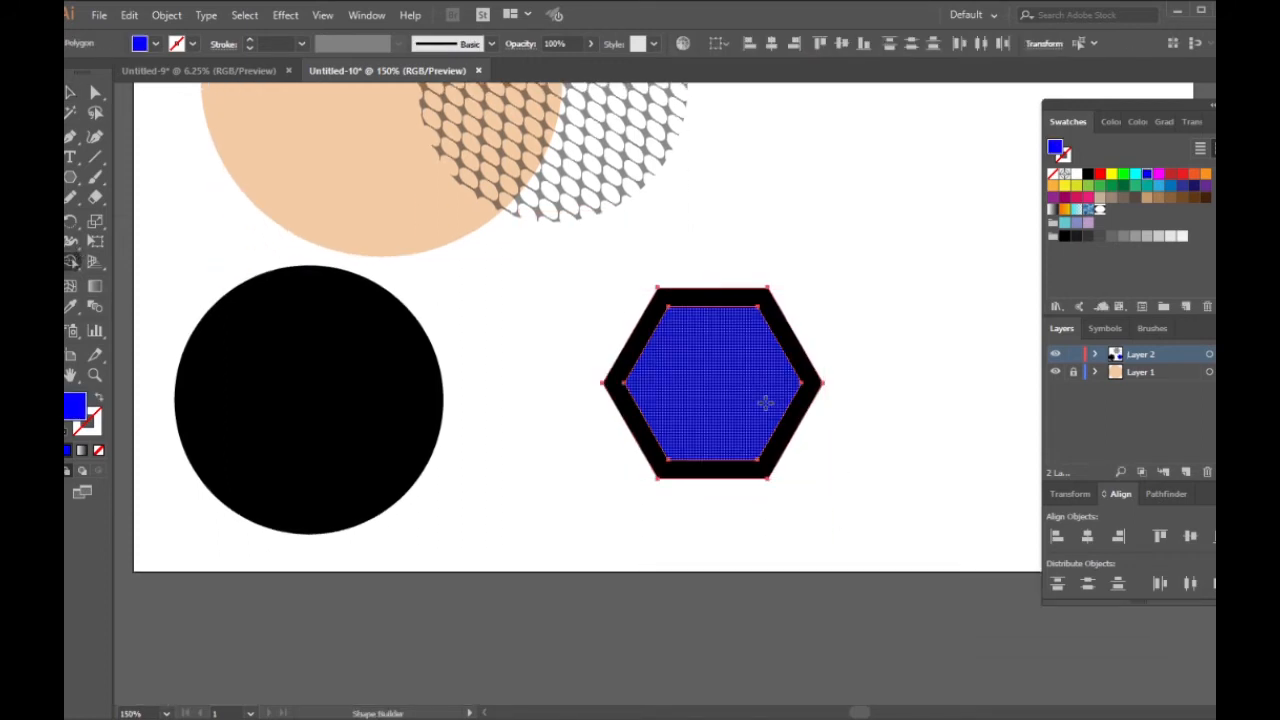
pyautogui.keyDown('alt'); pyautogui.click(740, 389); pyautogui.keyUp('alt')
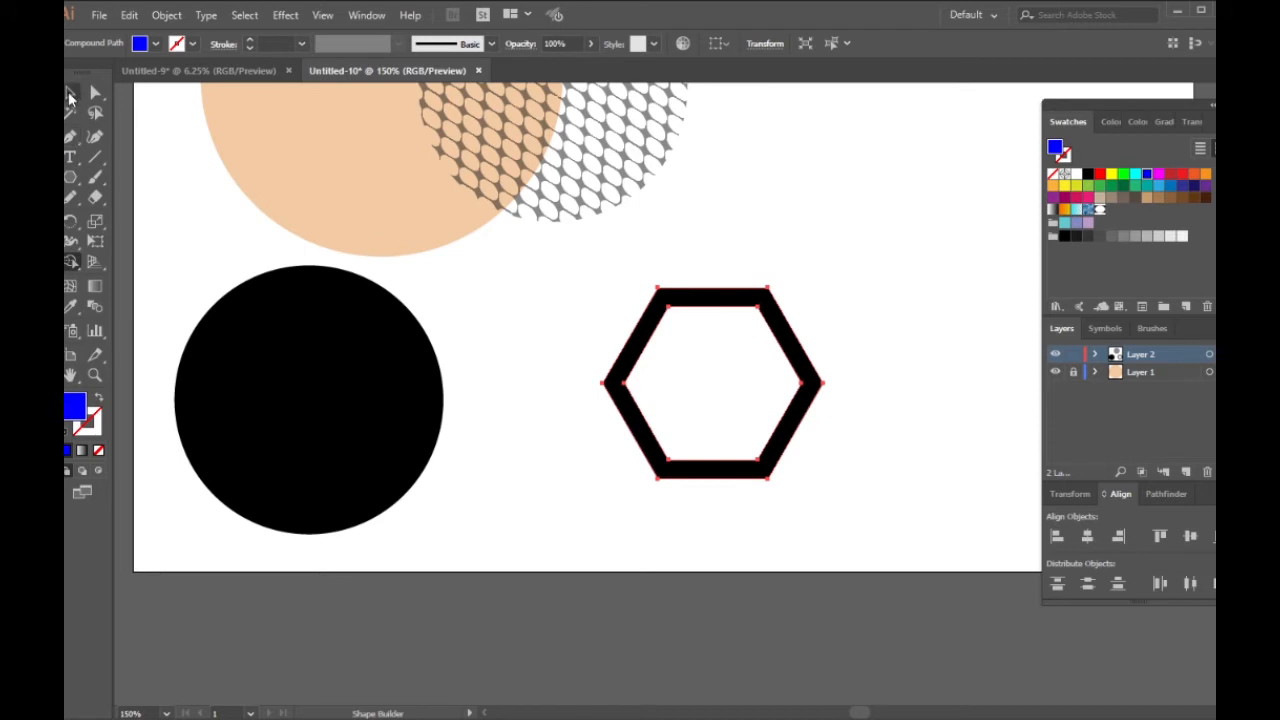
# Step: Save the hexagonal ring as a new pattern swatch and delete the original ring from the artboard
pyautogui.click(70, 93)
pyautogui.moveTo(792, 331); pyautogui.dragTo(1112, 228)
pyautogui.click(889, 243)
pyautogui.scroll(1, 854, 284)
pyautogui.moveTo(874, 334); pyautogui.dragTo(658, 512)
pyautogui.press('Delete')
# Step: Fill the black circle with the new hexagon pattern swatch and move it horizontally to the right
pyautogui.click(314, 409)
pyautogui.click(1111, 209)
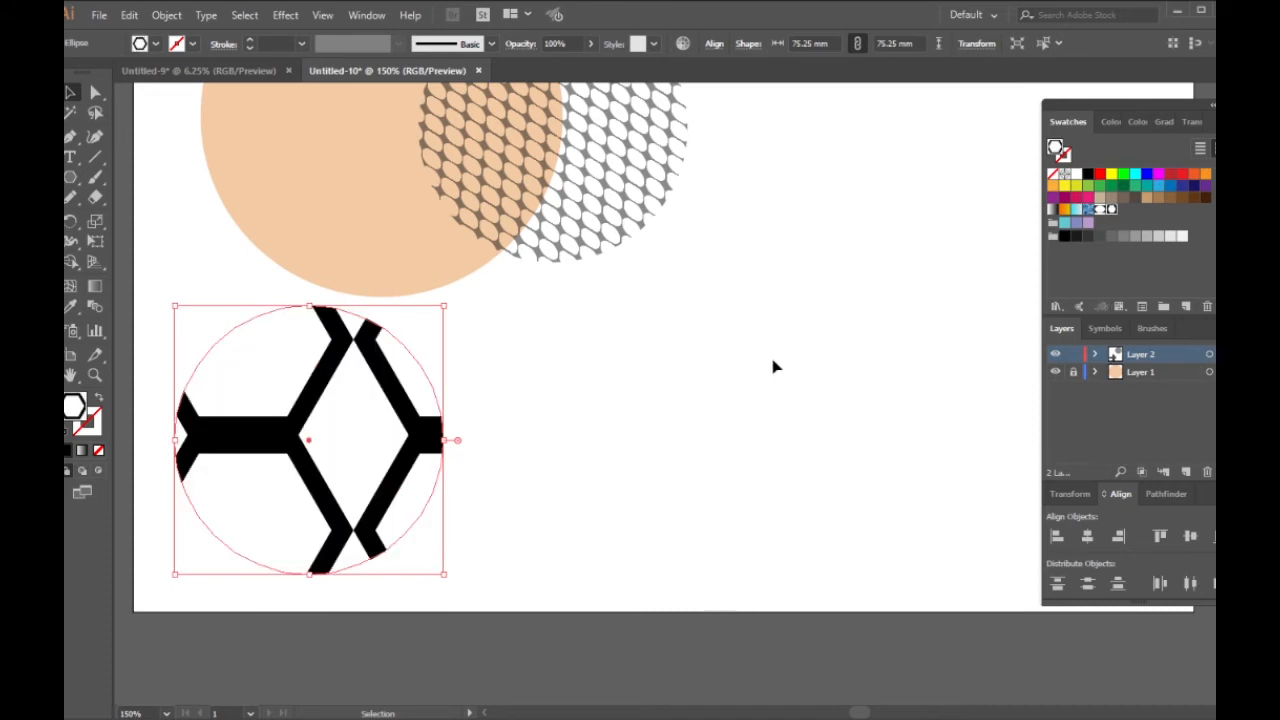
pyautogui.moveTo(365, 432); pyautogui.dragTo(613, 432)
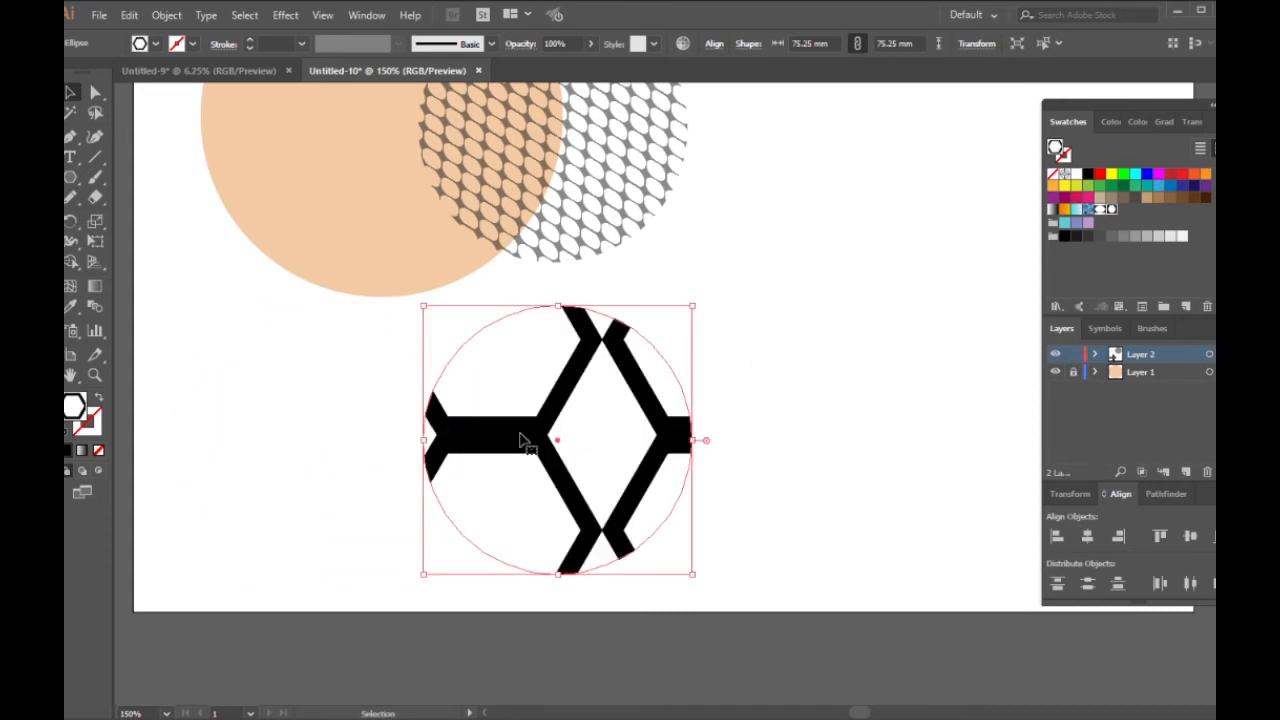
pyautogui.scroll(1, 548, 350)
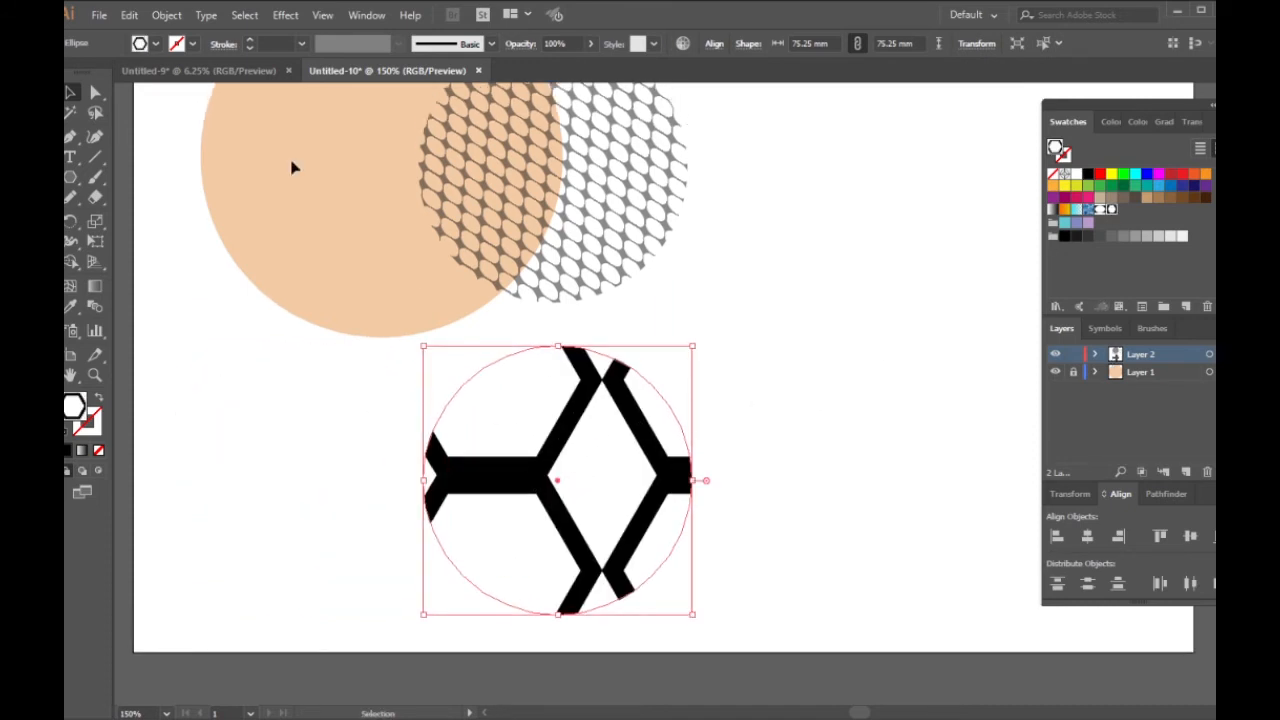
# Step: Start a non-uniform Scale on only the circle's hexagon pattern, not the object, with the vertical value at 15%
pyautogui.rightClick(545, 414)
pyautogui.moveTo(628, 314)
pyautogui.click(829, 388)
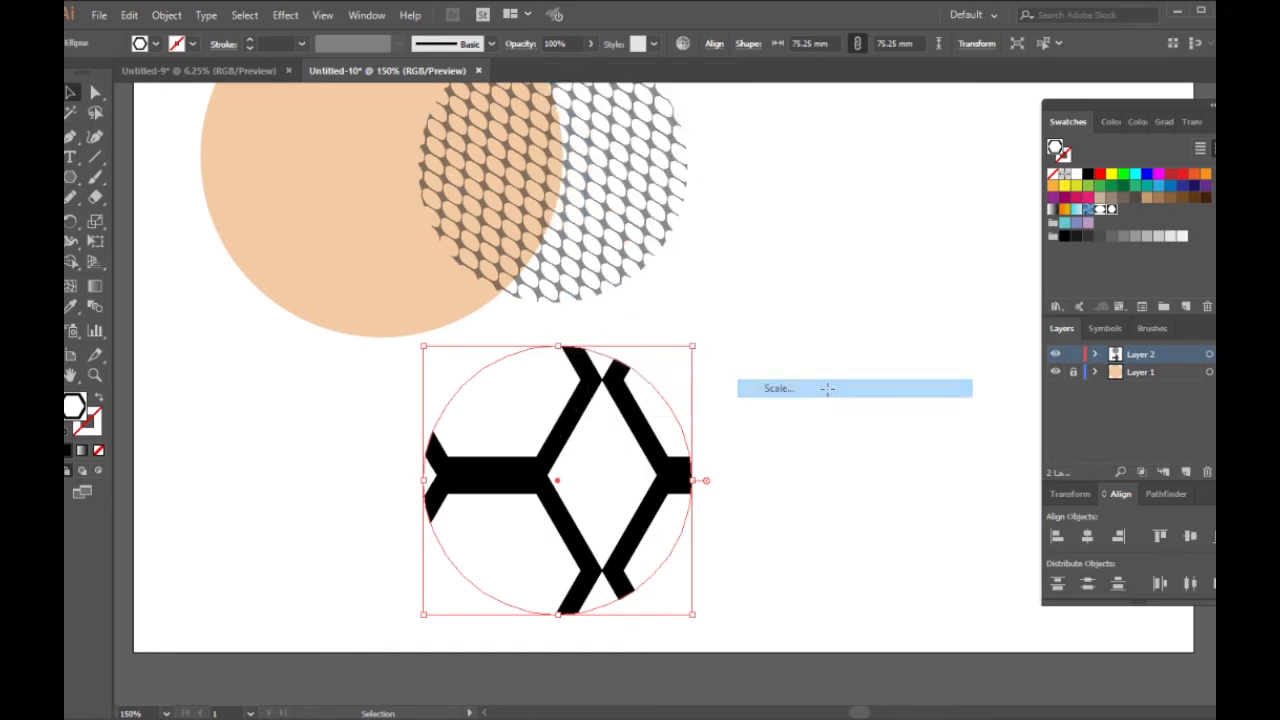
pyautogui.click(886, 401)
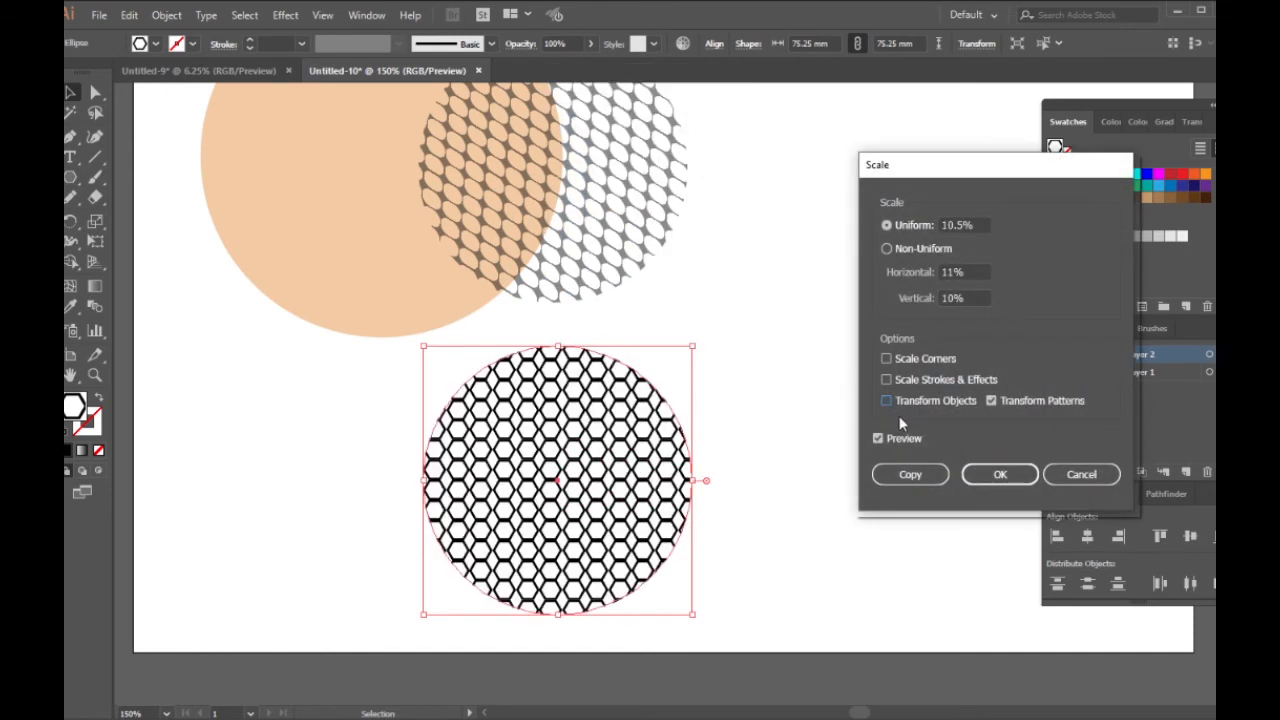
pyautogui.click(952, 299)
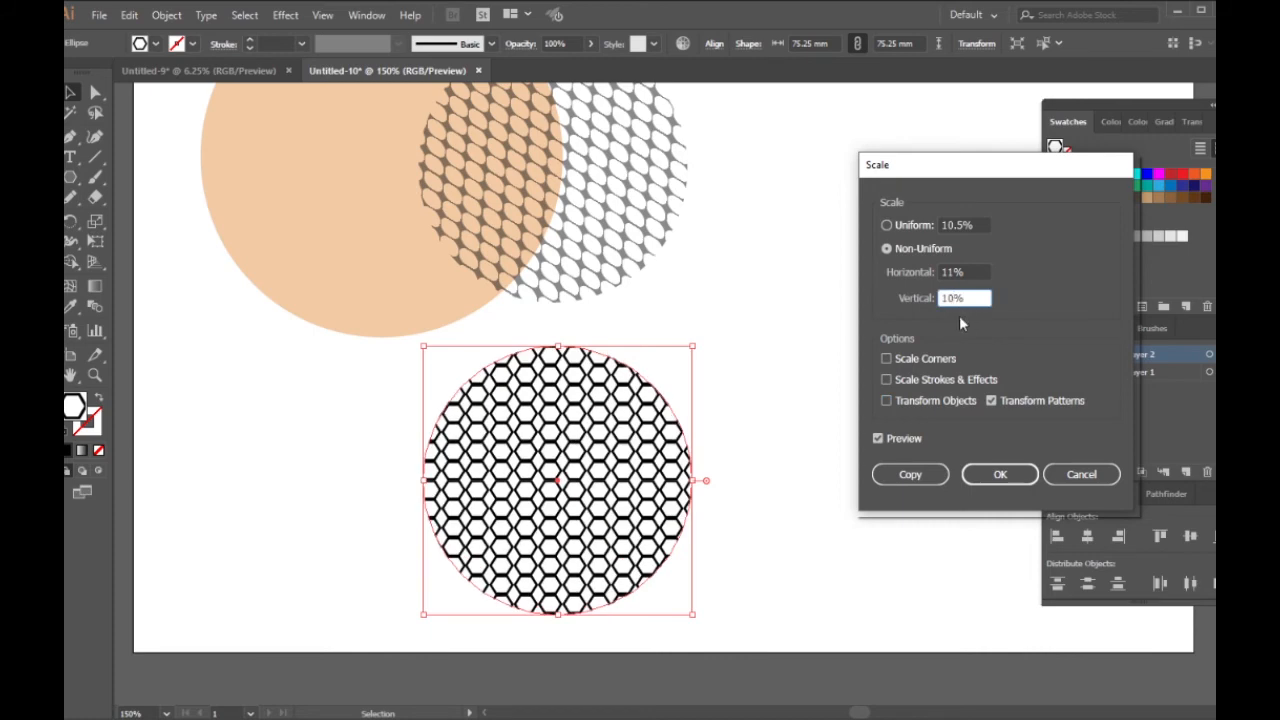
pyautogui.press('Up')
pyautogui.press('Up')
pyautogui.press('Up')
pyautogui.press('Up')
pyautogui.press('Up')
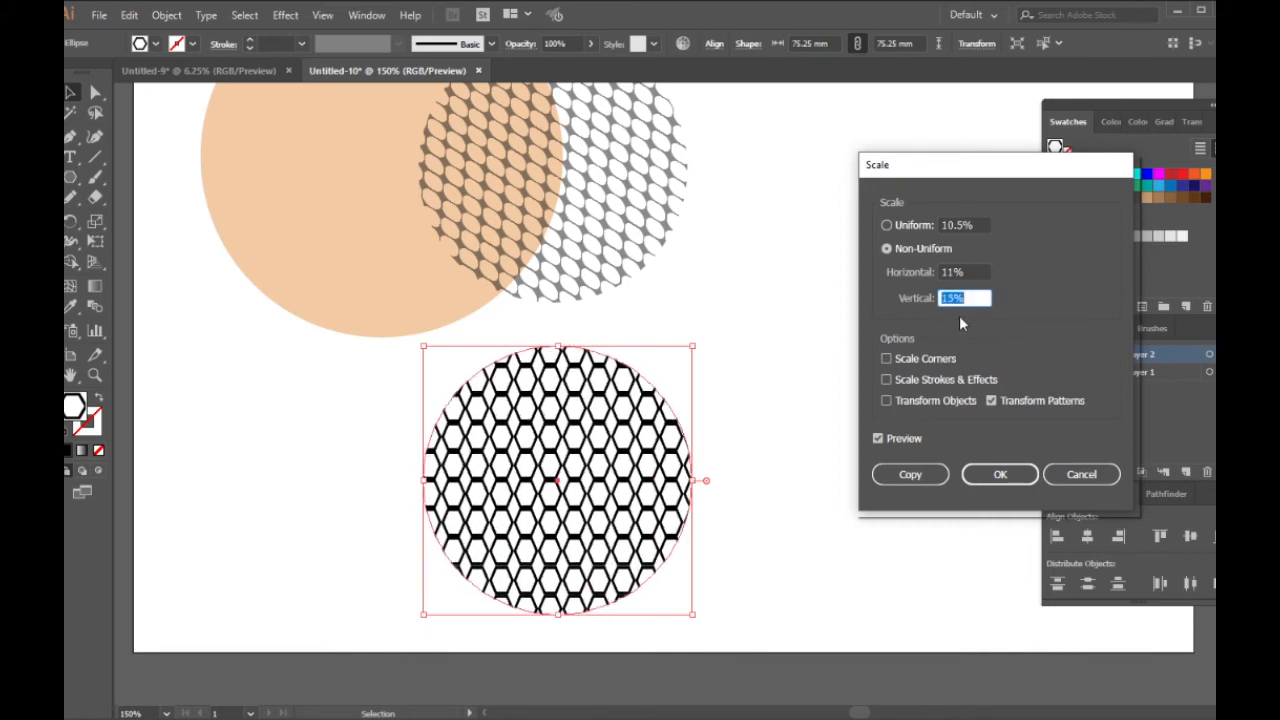
# Step: Set the hexagon pattern's horizontal scale to 15% and apply the scaling
pyautogui.hotkey('shift', 'Tab')
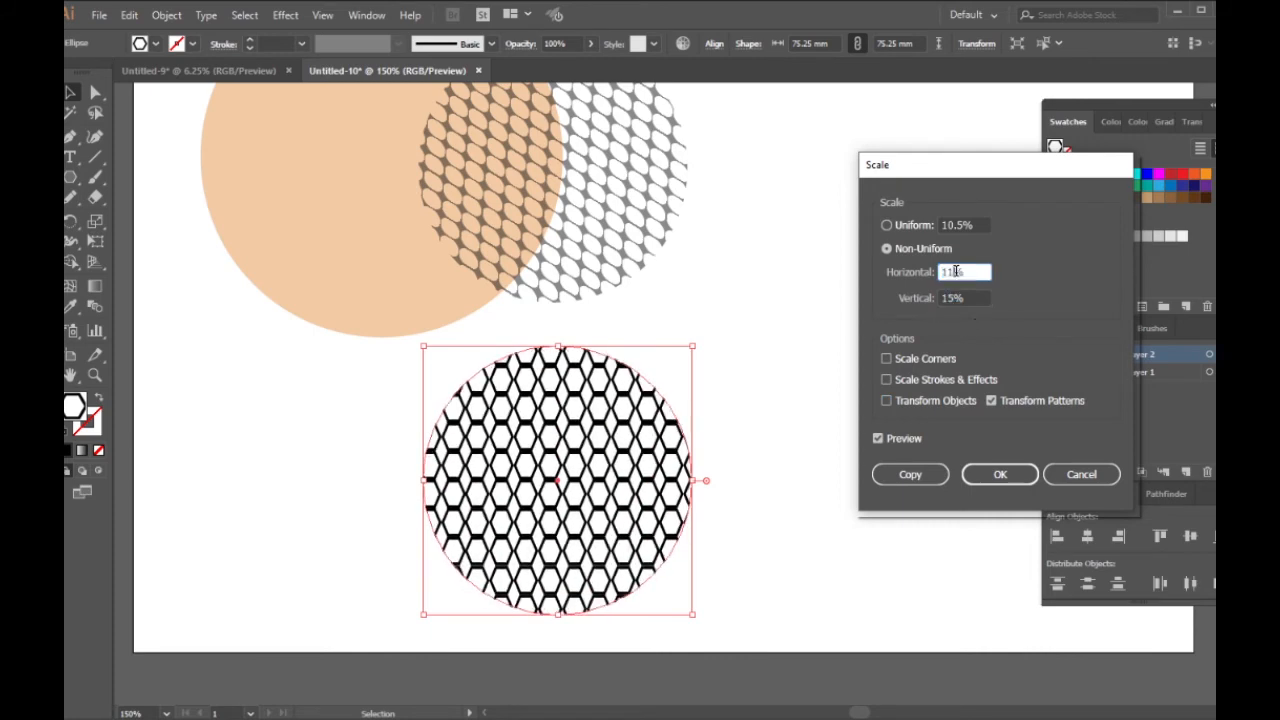
pyautogui.press('Up')
pyautogui.press('Up')
pyautogui.press('Up')
pyautogui.press('Up')
pyautogui.press('Up')
pyautogui.press('Up')
pyautogui.press('Up')
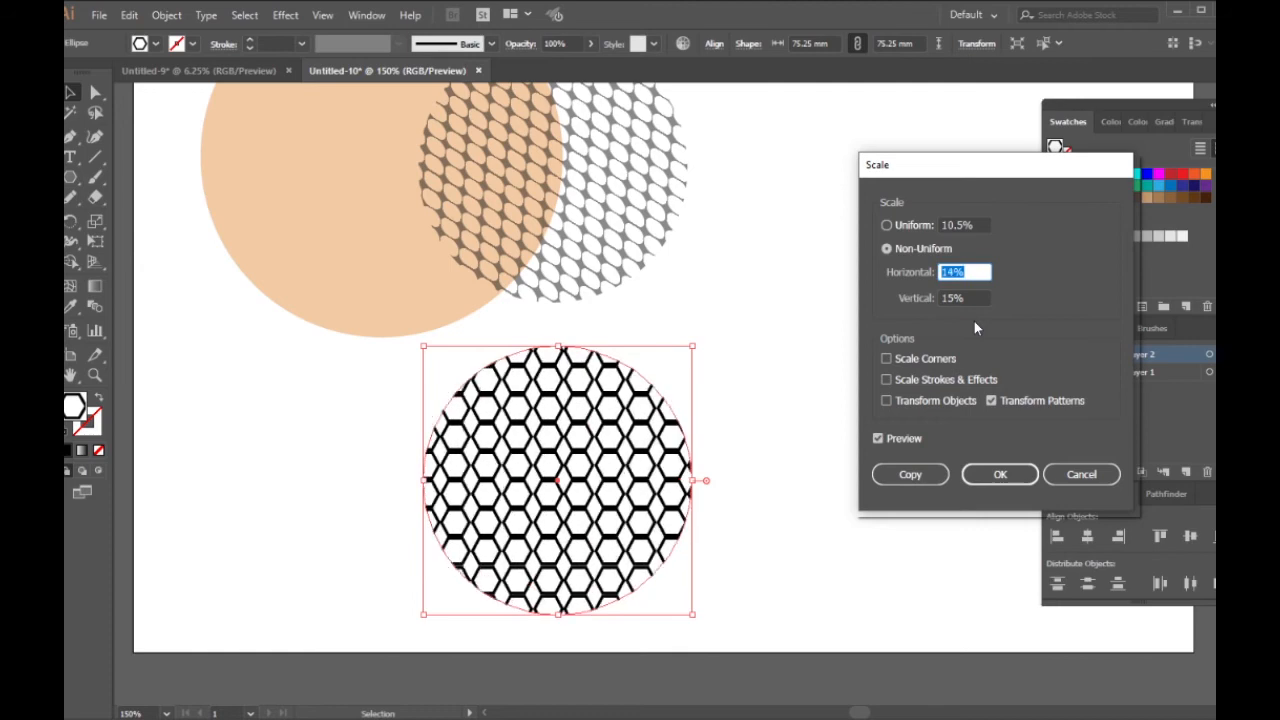
pyautogui.press('Down')
pyautogui.press('Down')
pyautogui.press('Down')
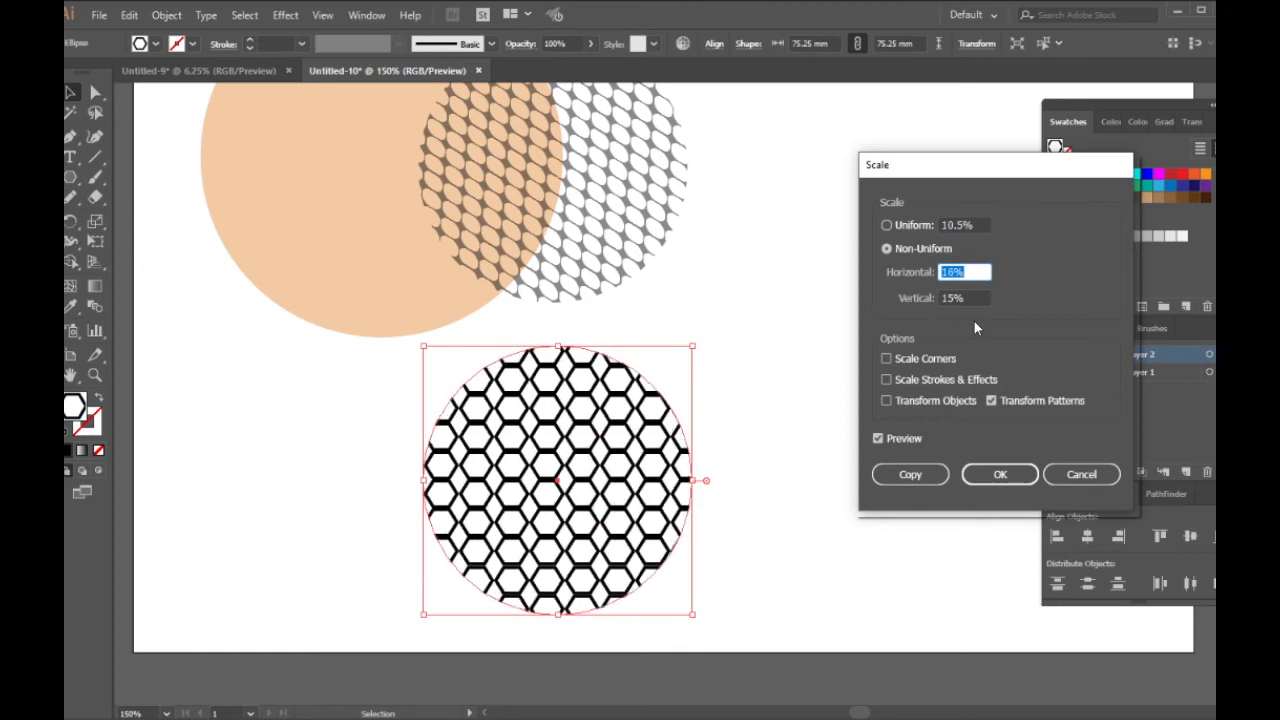
pyautogui.click(993, 478)
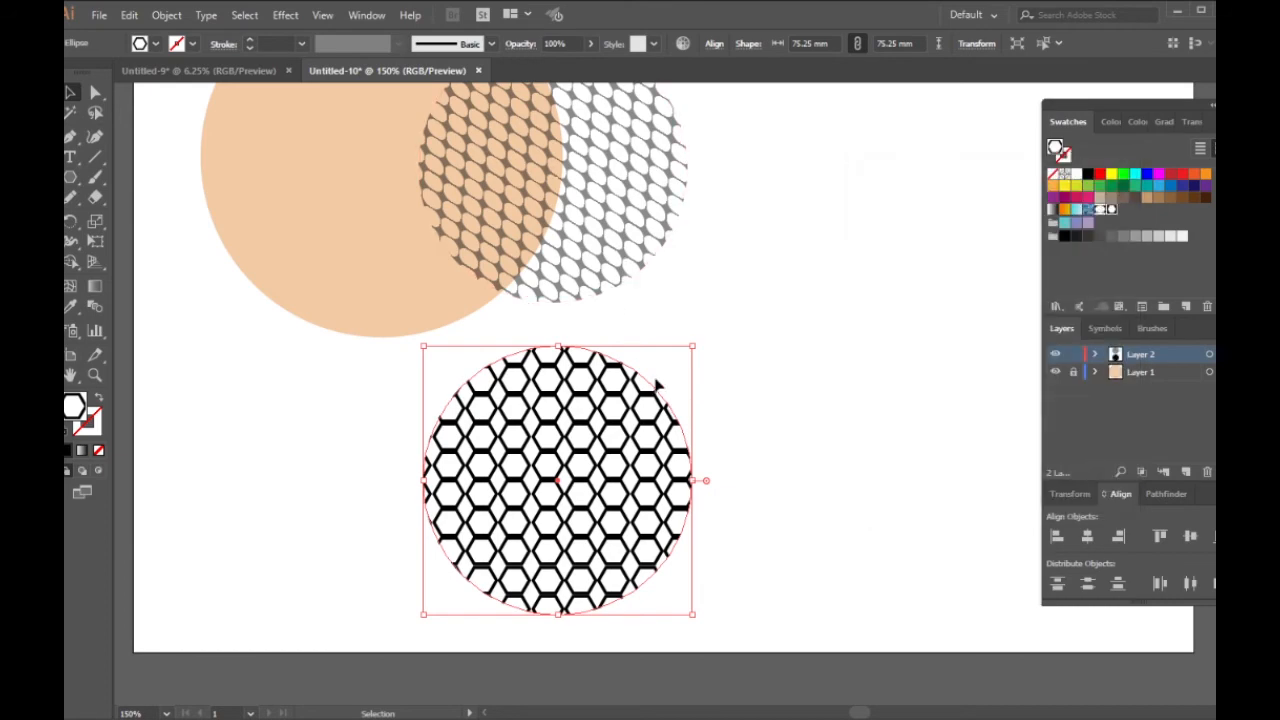
# Step: Shear only the circle's hexagon pattern with a shear angle of 39° and an axis angle of 100°
pyautogui.rightClick(634, 180)
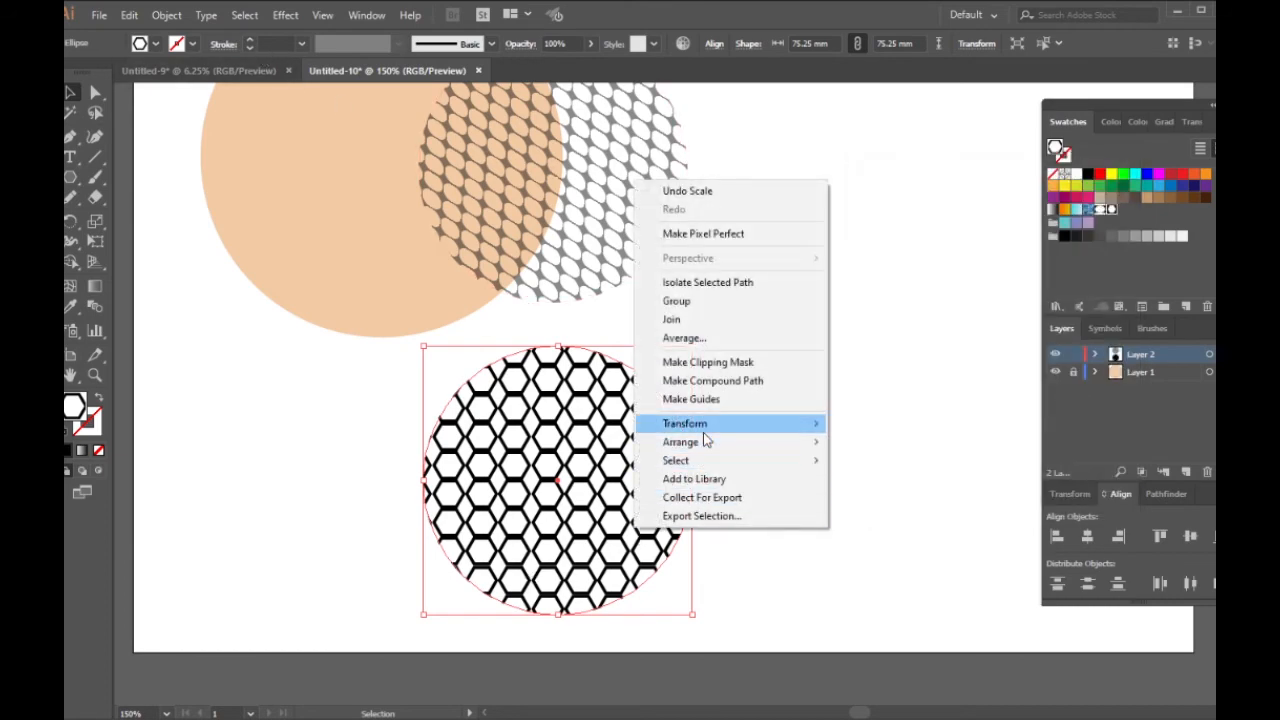
pyautogui.moveTo(704, 425)
pyautogui.click(868, 521)
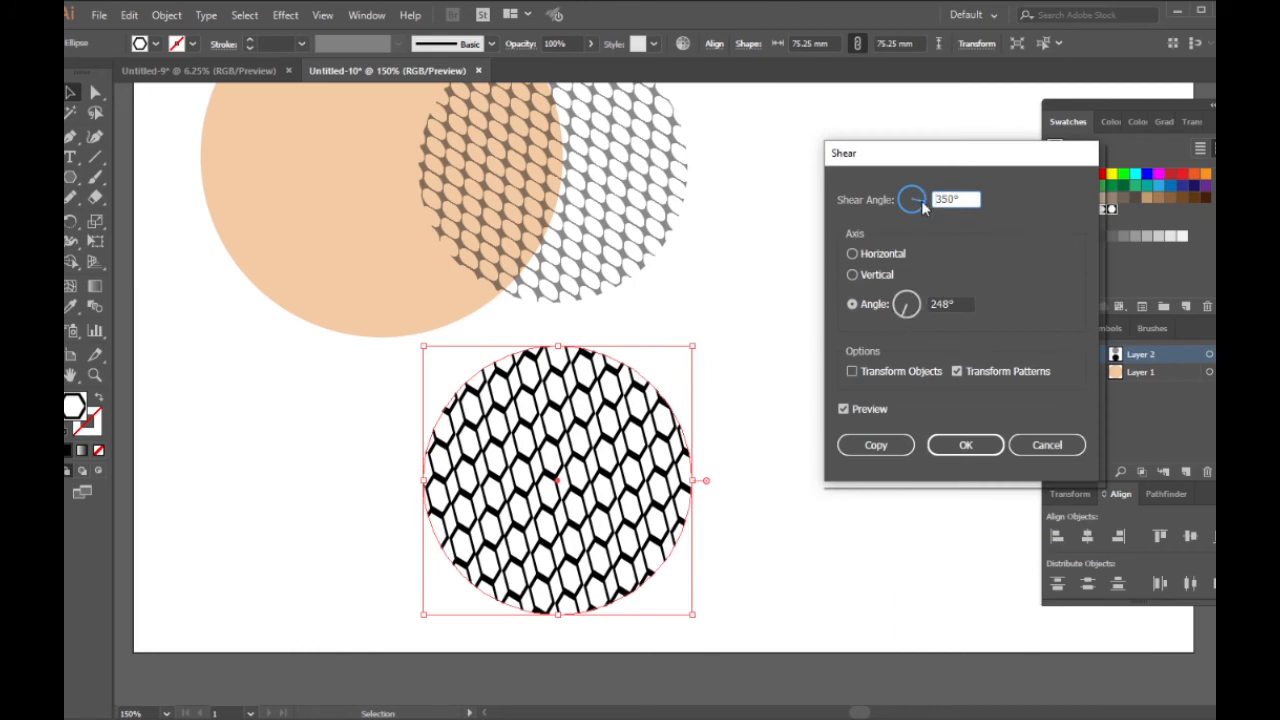
pyautogui.write('15')
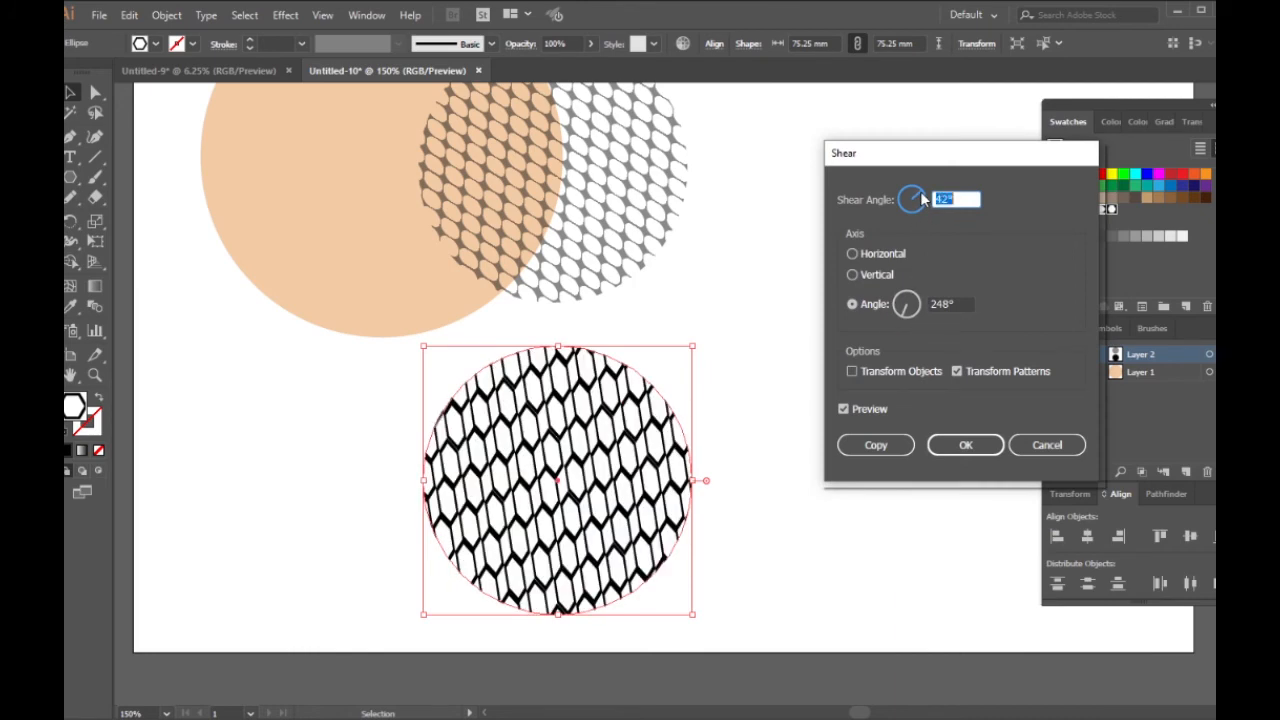
pyautogui.click(921, 193)
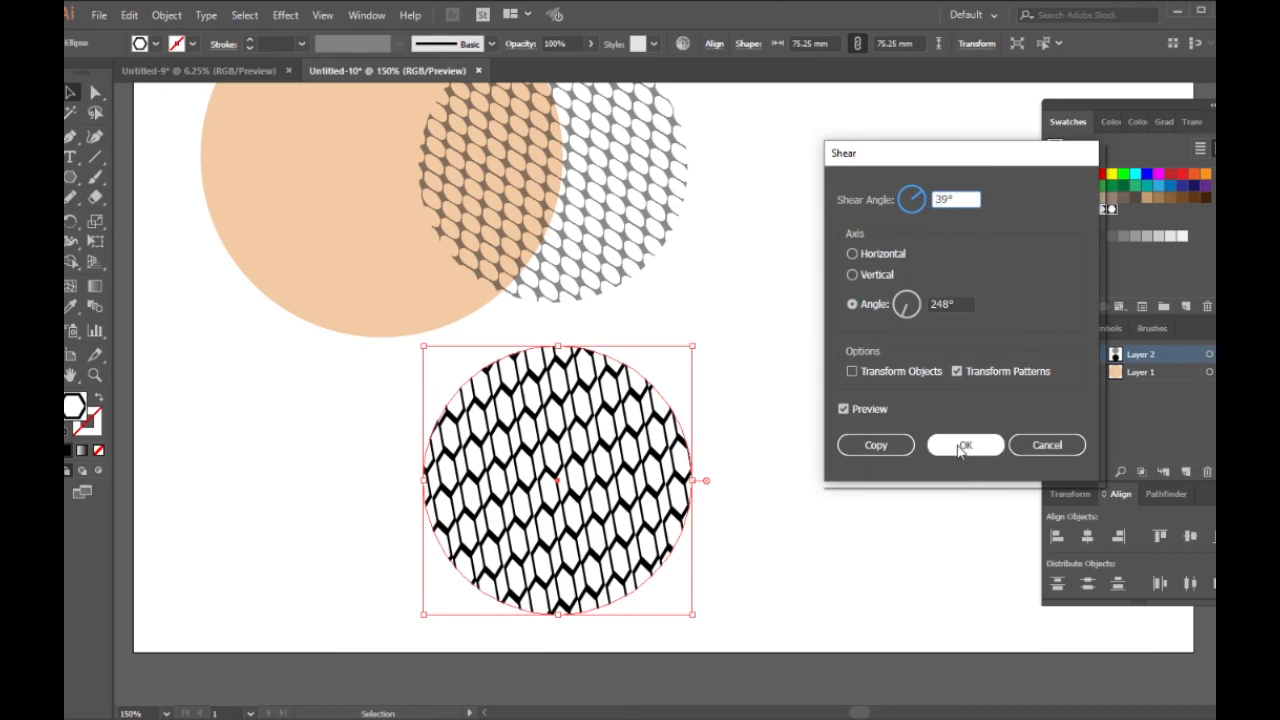
pyautogui.click(905, 312)
pyautogui.moveTo(916, 316); pyautogui.dragTo(908, 305)
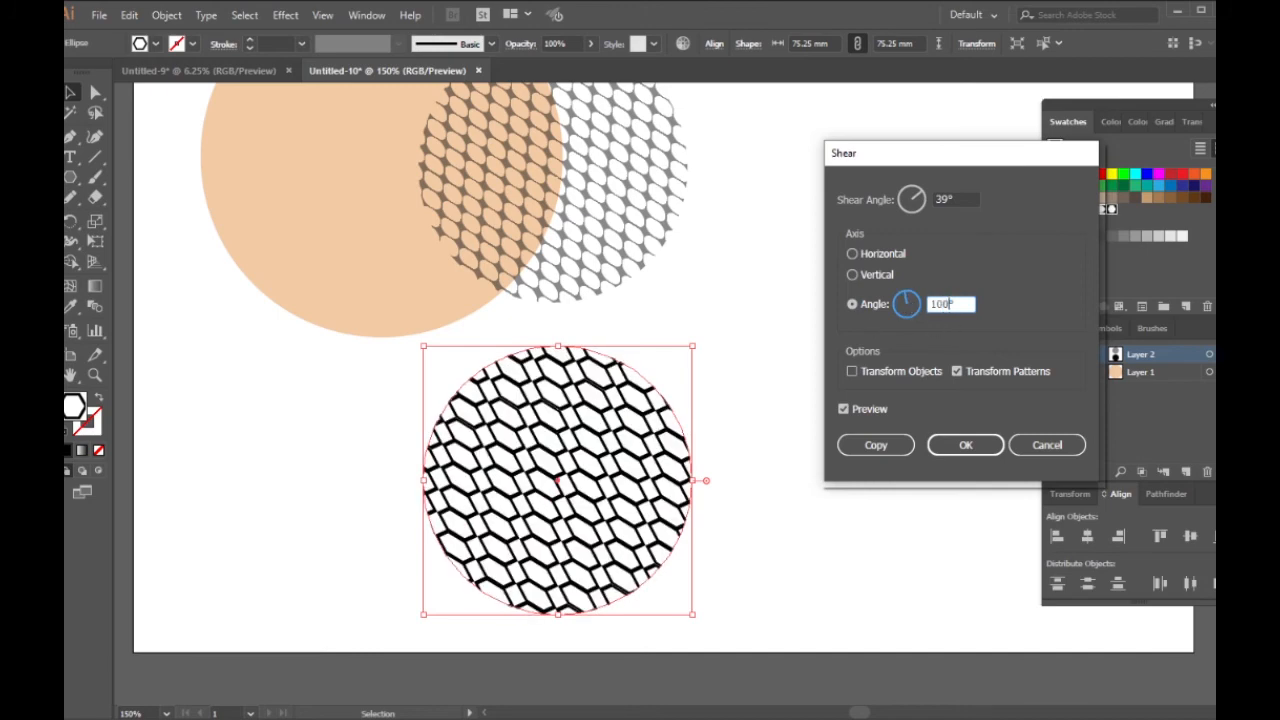
pyautogui.press('Return')
# Step: Shear the hexagon pattern once more, without the object, using a 39° shear angle and a 141° axis angle
pyautogui.click(694, 443)
pyautogui.rightClick(622, 455)
pyautogui.moveTo(685, 357)
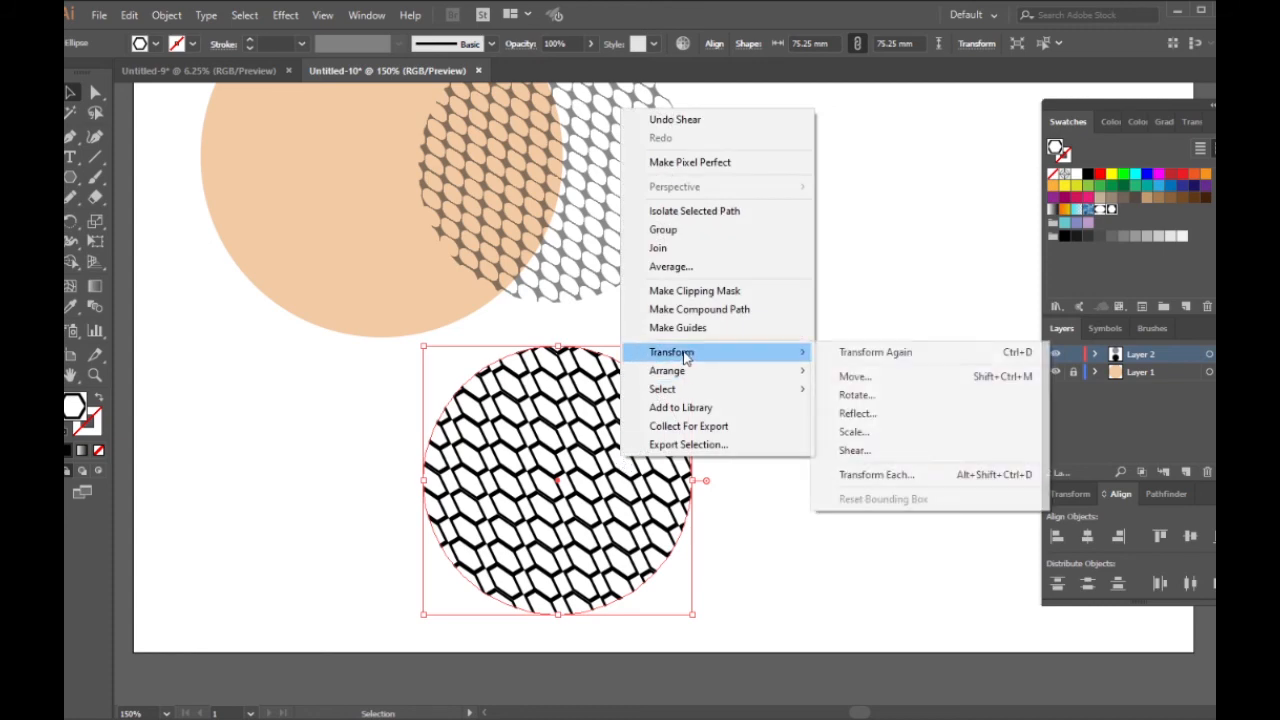
pyautogui.click(858, 450)
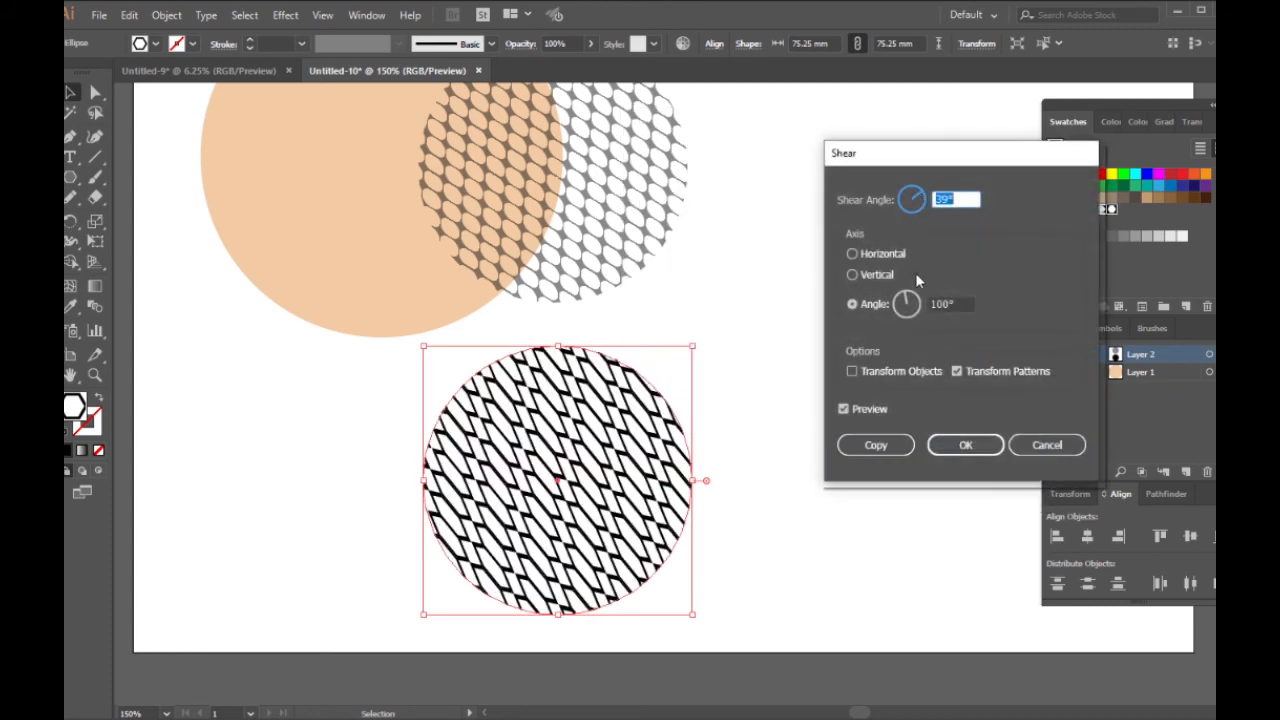
pyautogui.moveTo(907, 304); pyautogui.dragTo(905, 308)
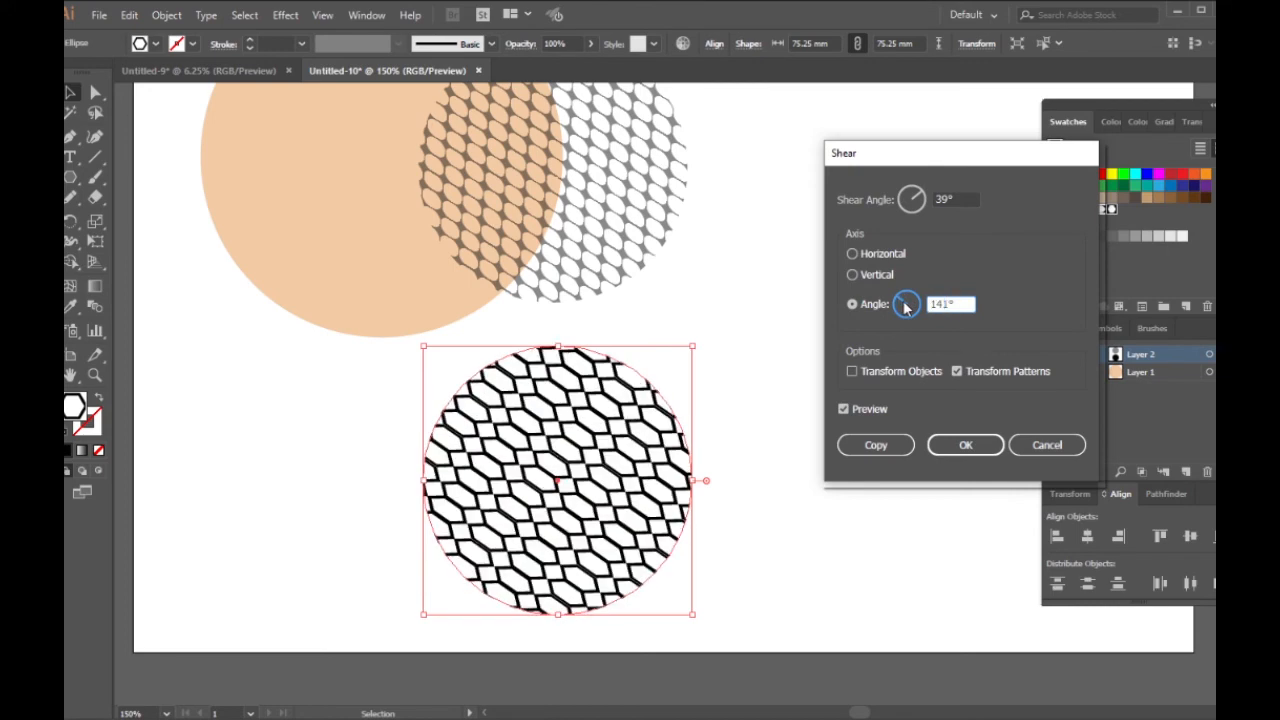
pyautogui.click(966, 444)
# Step: Move the hexagon-patterned circle over the peach circle's lower-left edge, set its opacity to 46%, and deselect it
pyautogui.moveTo(609, 567); pyautogui.dragTo(369, 451)
pyautogui.click(1190, 121)
pyautogui.click(1212, 147)
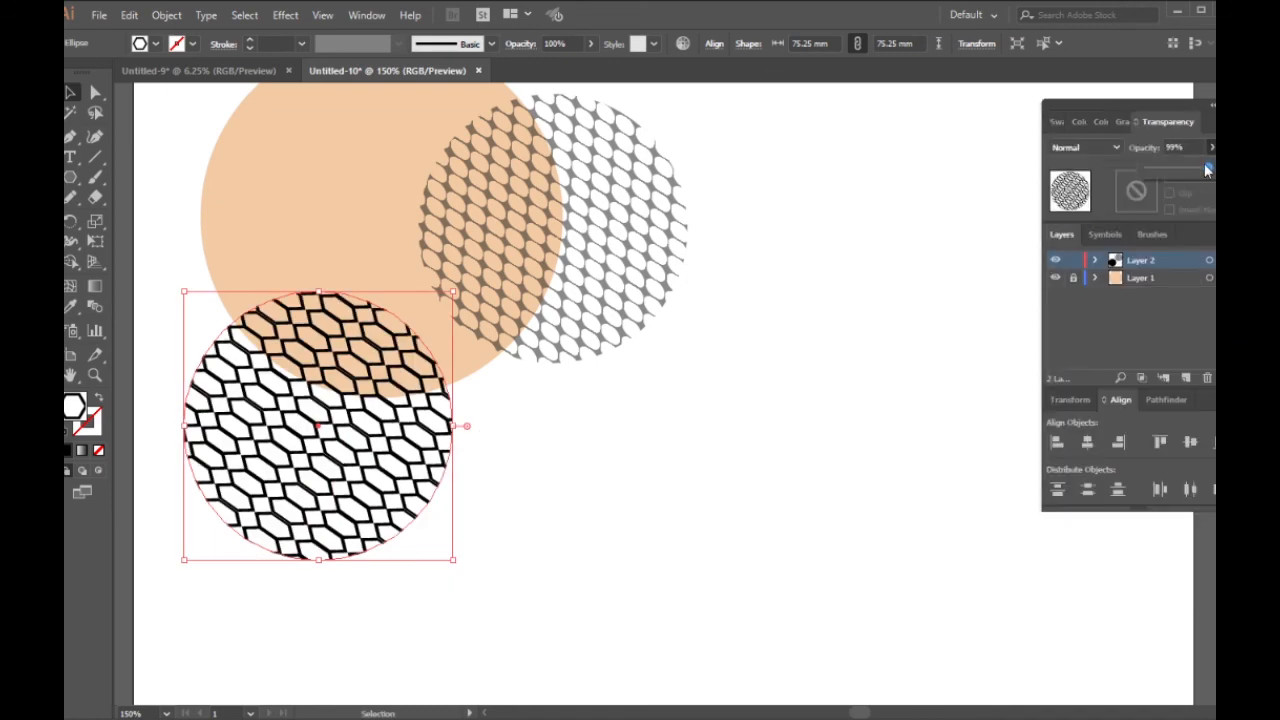
pyautogui.moveTo(1206, 168); pyautogui.dragTo(1176, 169)
pyautogui.click(710, 459)
# Step: Move the hexagon-patterned circle inside the peach circle and the oval-patterned circle clear of it to the right
pyautogui.scroll(-2, 709, 459)
pyautogui.scroll(2, 595, 427)
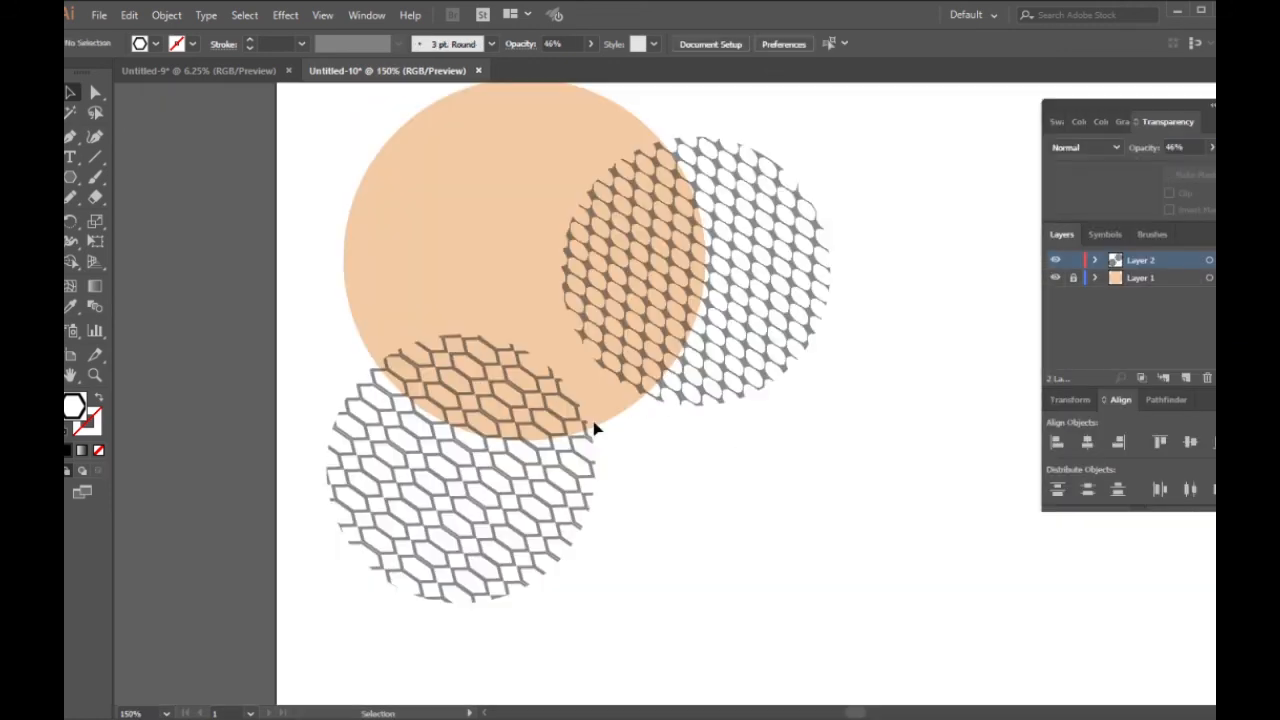
pyautogui.moveTo(543, 451); pyautogui.dragTo(580, 483)
pyautogui.moveTo(565, 555); pyautogui.dragTo(556, 331)
pyautogui.moveTo(741, 321); pyautogui.dragTo(908, 311)
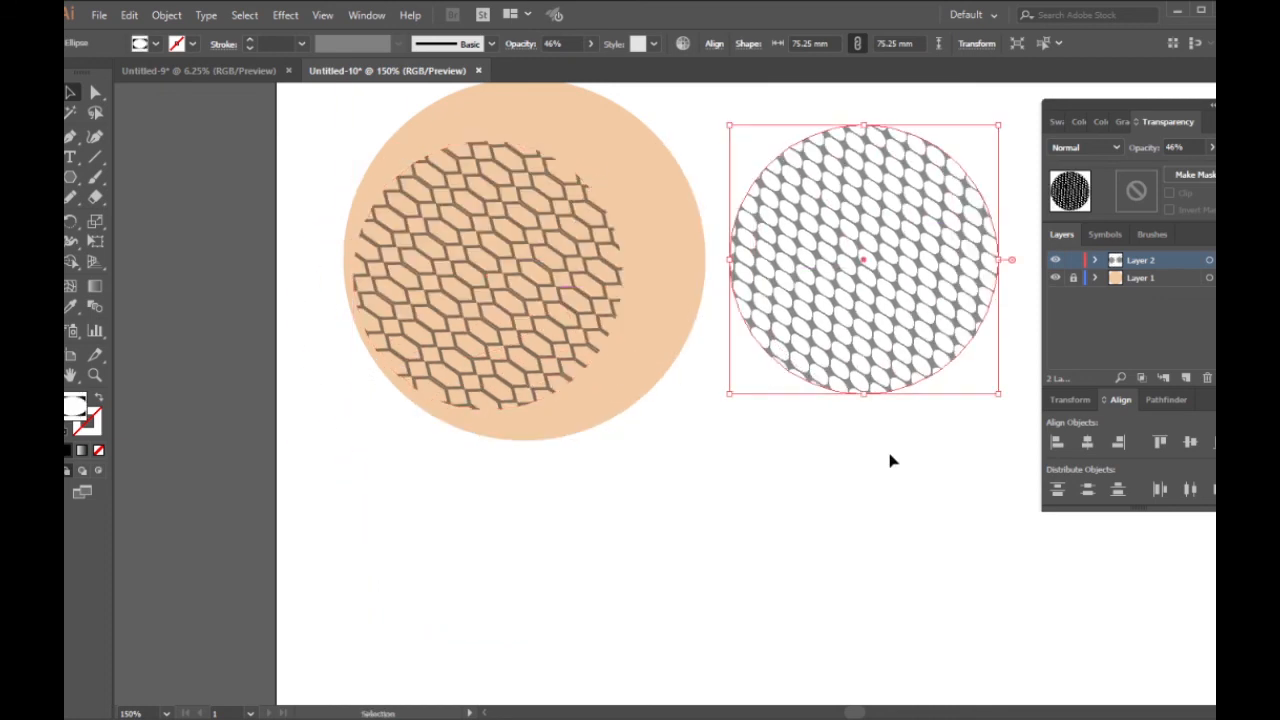
pyautogui.click(891, 459)
pyautogui.click(1058, 122)
pyautogui.moveTo(943, 247); pyautogui.dragTo(1112, 213)
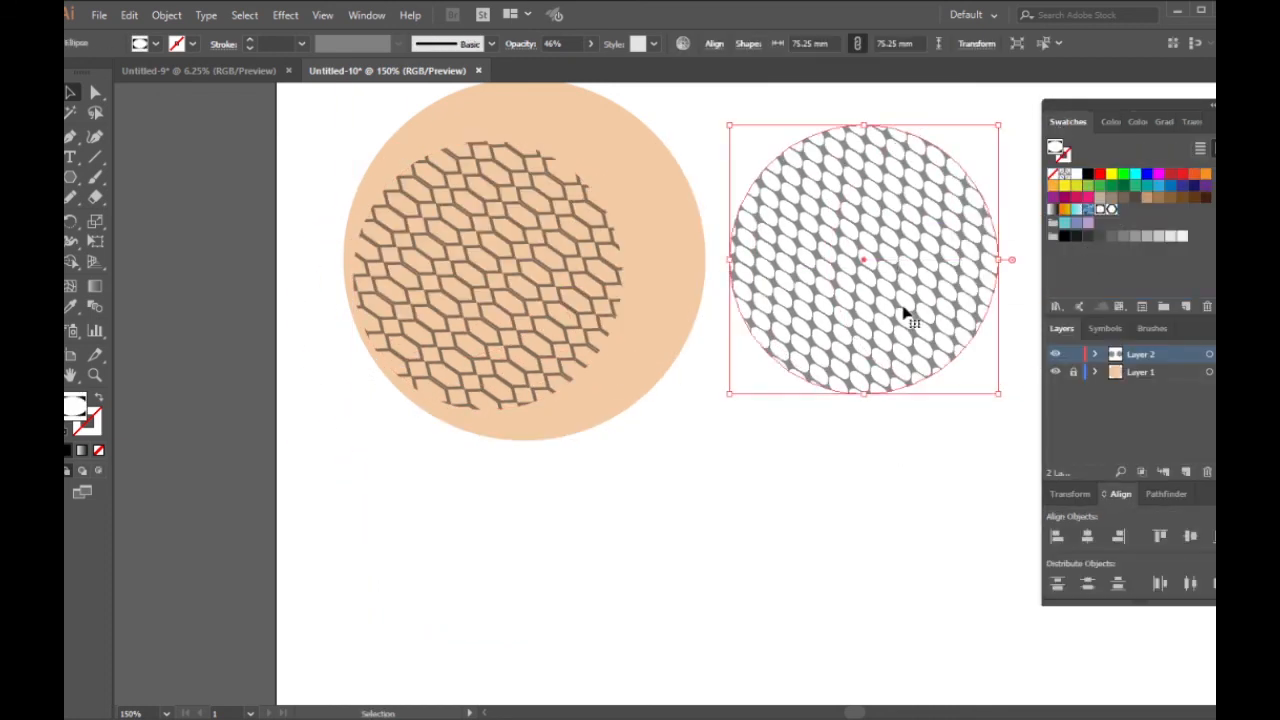
pyautogui.moveTo(878, 293); pyautogui.dragTo(1124, 211)
pyautogui.click(740, 444)
# Step: Place the hexagon-patterned circle over the peach circle's upper-right edge and the oval-patterned circle over its lower-left edge
pyautogui.scroll(-1, 690, 337)
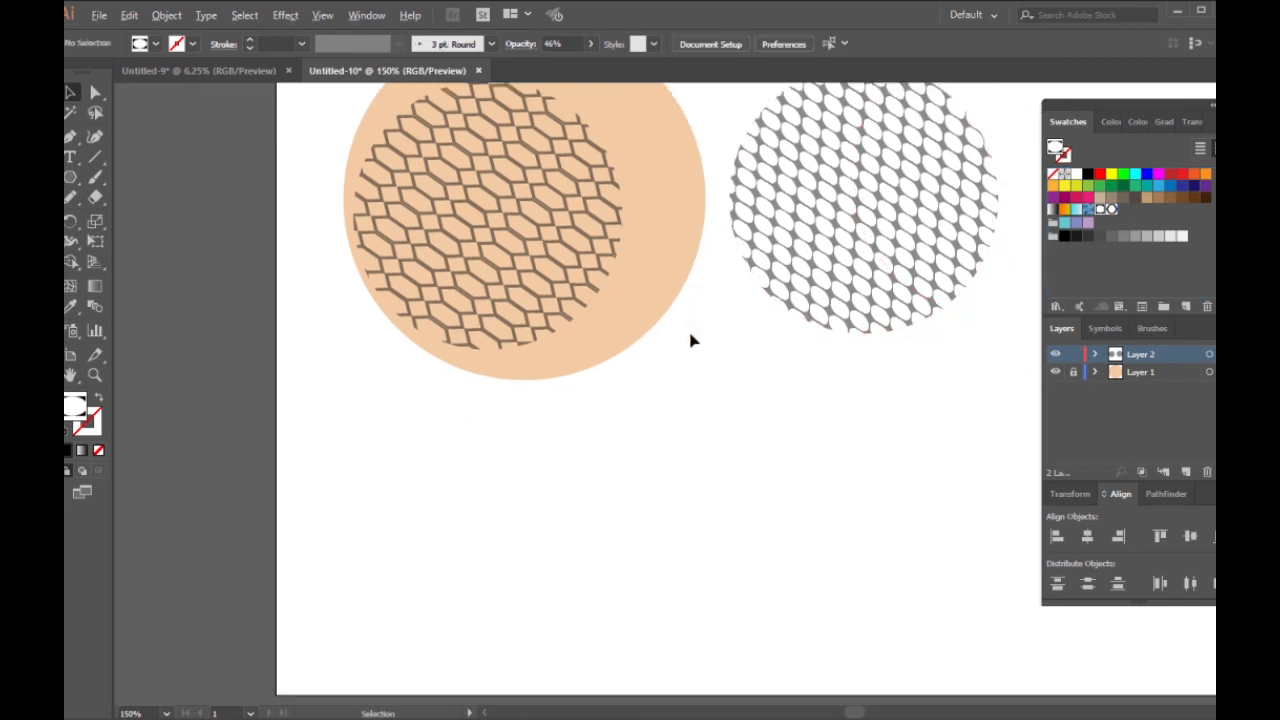
pyautogui.scroll(-1, 690, 337)
pyautogui.scroll(1, 700, 334)
pyautogui.scroll(1, 805, 302)
pyautogui.moveTo(429, 416); pyautogui.dragTo(443, 484)
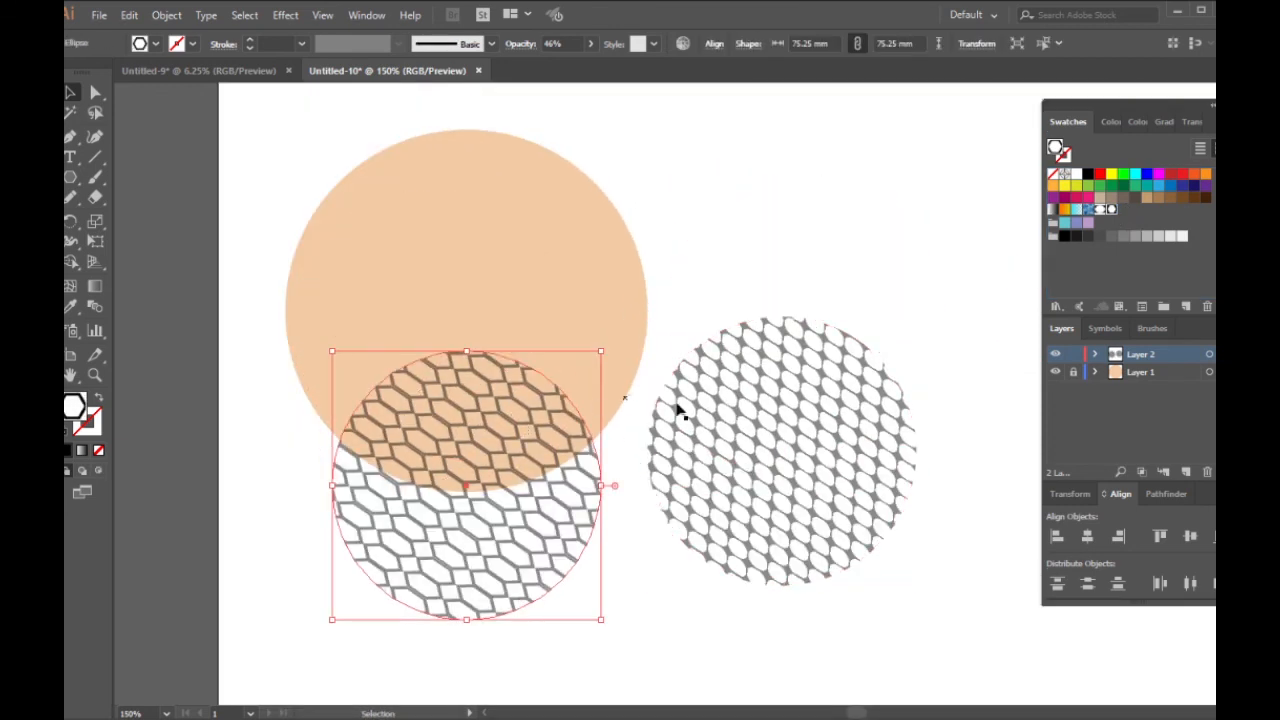
pyautogui.moveTo(735, 414); pyautogui.dragTo(735, 442)
pyautogui.click(300, 530)
pyautogui.moveTo(530, 453); pyautogui.dragTo(700, 196)
pyautogui.moveTo(850, 530); pyautogui.dragTo(488, 526)
pyautogui.click(685, 527)
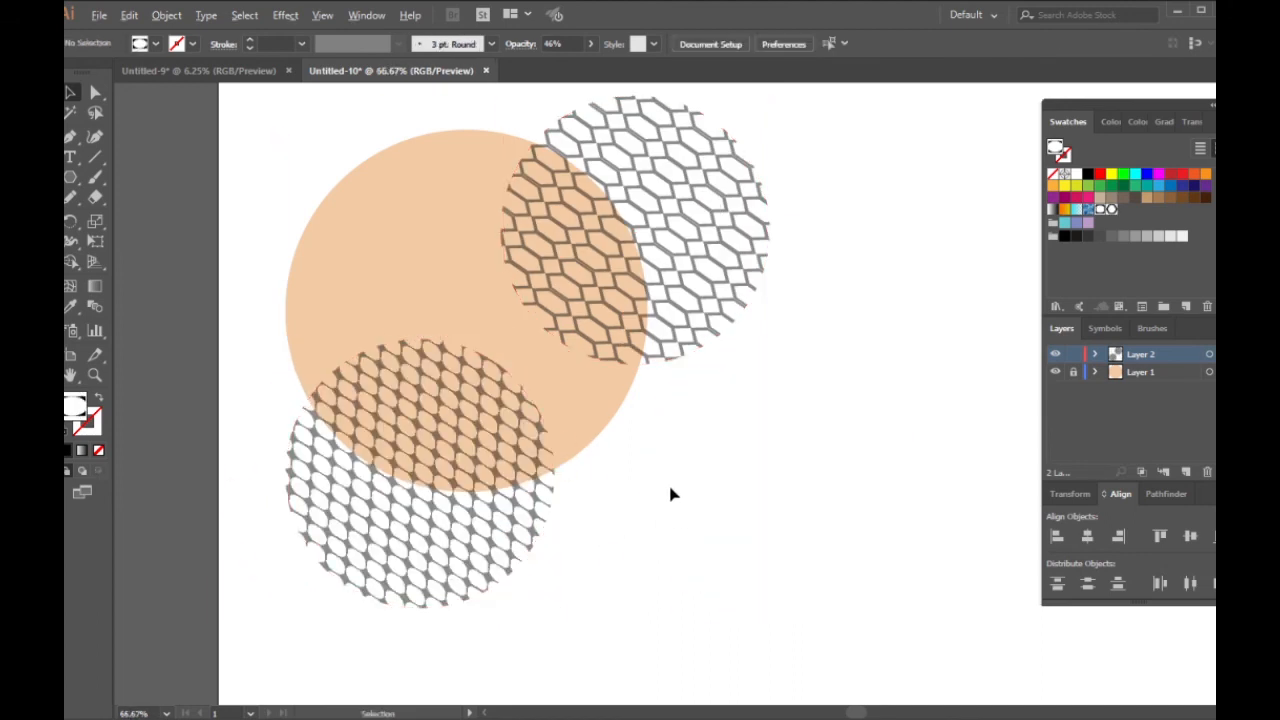
# Step: Move the hexagon-patterned circle down over the peach circle's right edge and select both patterned circles
pyautogui.scroll(-2, 670, 488)
pyautogui.scroll(1, 751, 474)
pyautogui.moveTo(656, 310); pyautogui.dragTo(684, 383)
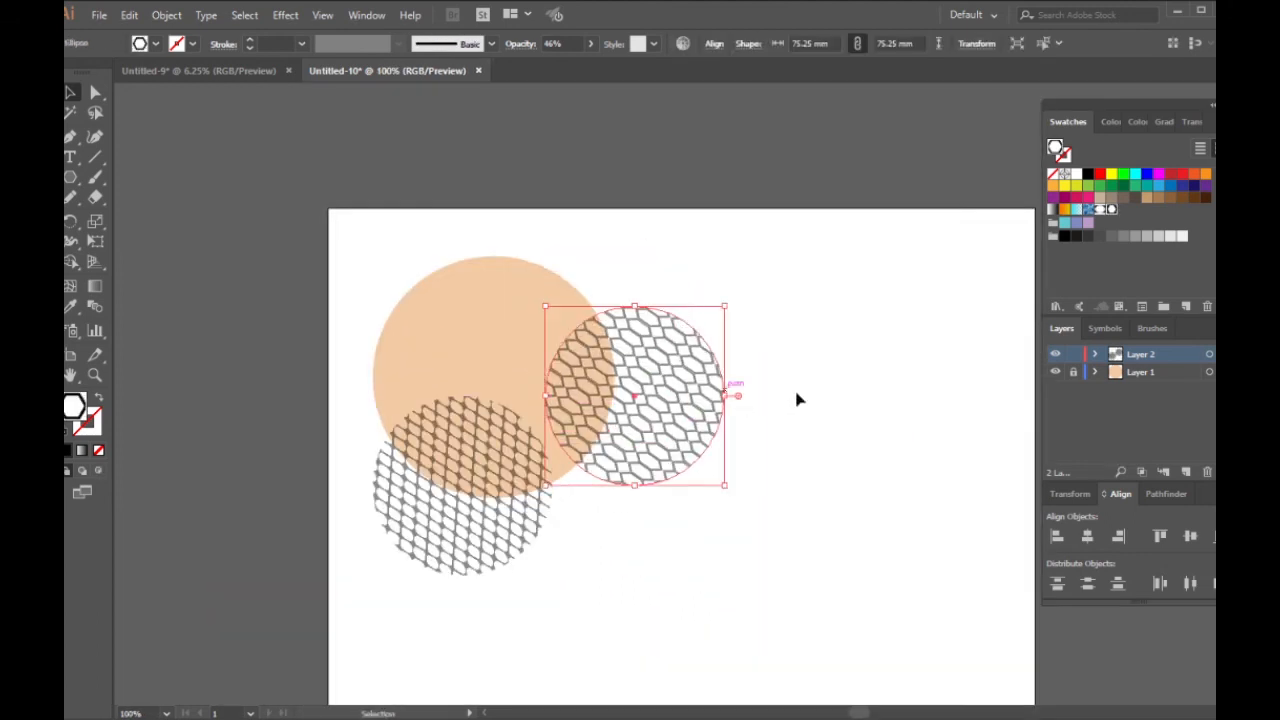
pyautogui.click(740, 350)
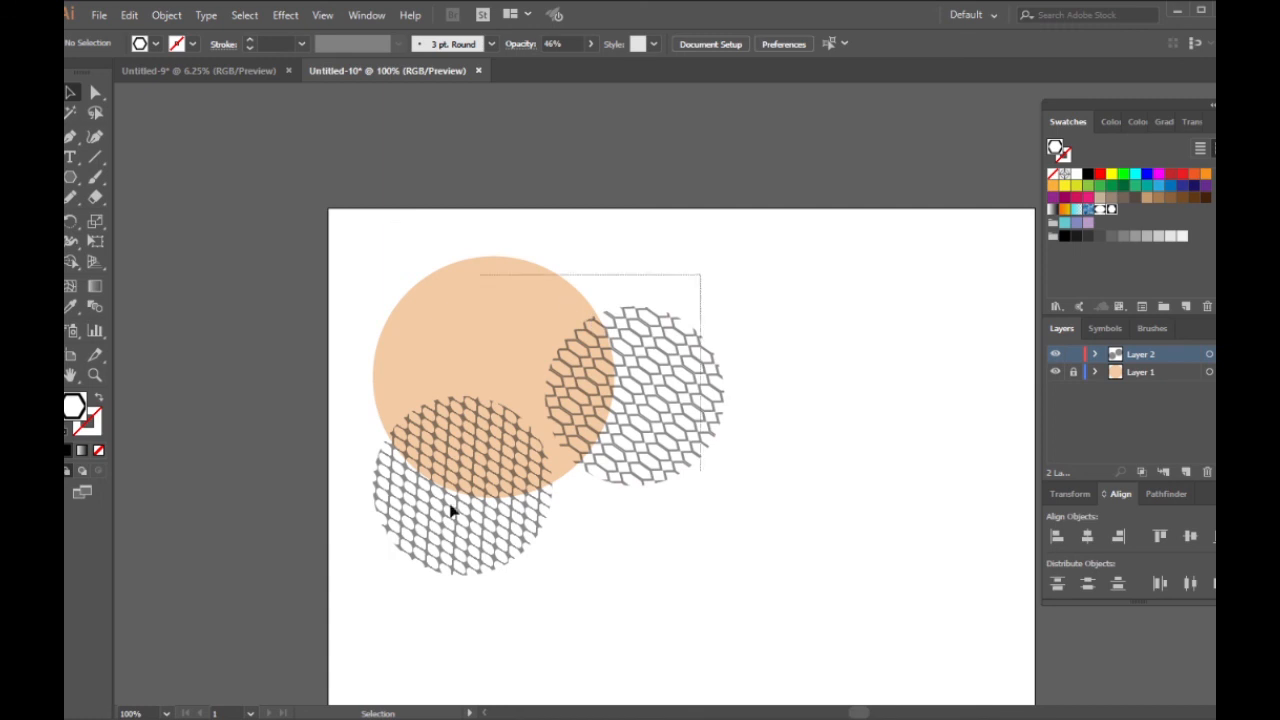
pyautogui.moveTo(451, 512); pyautogui.dragTo(452, 513)
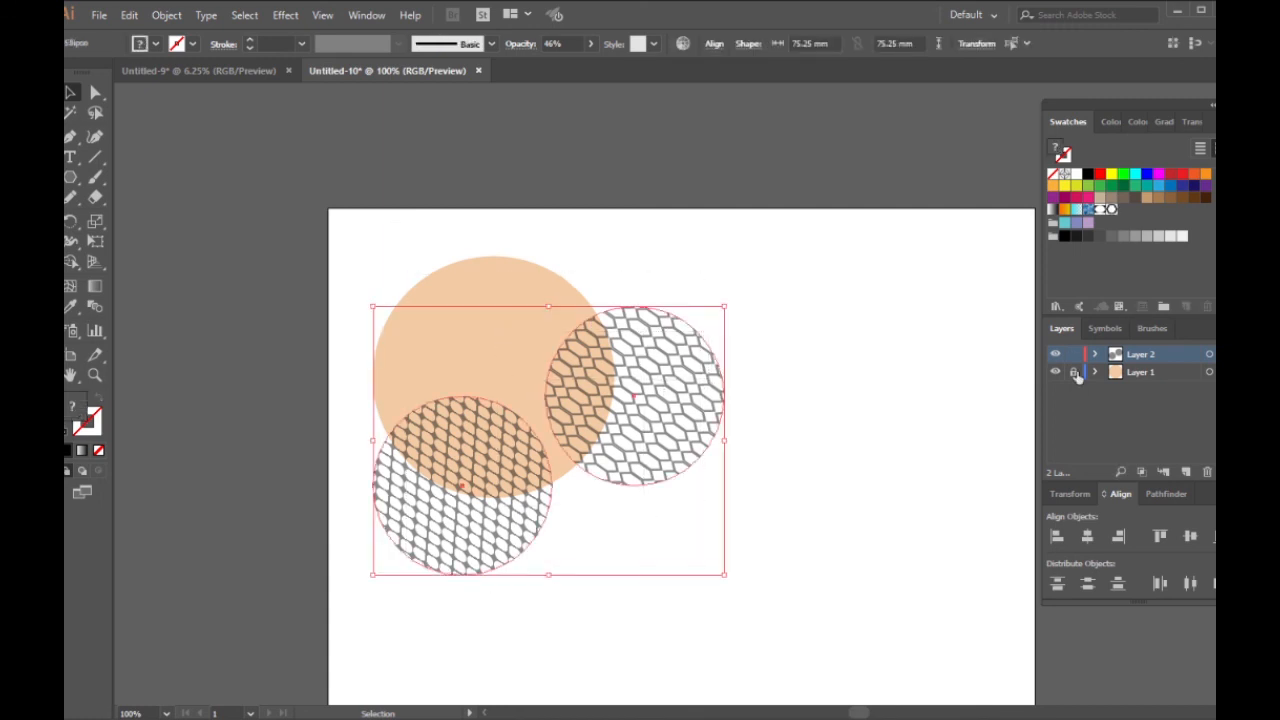